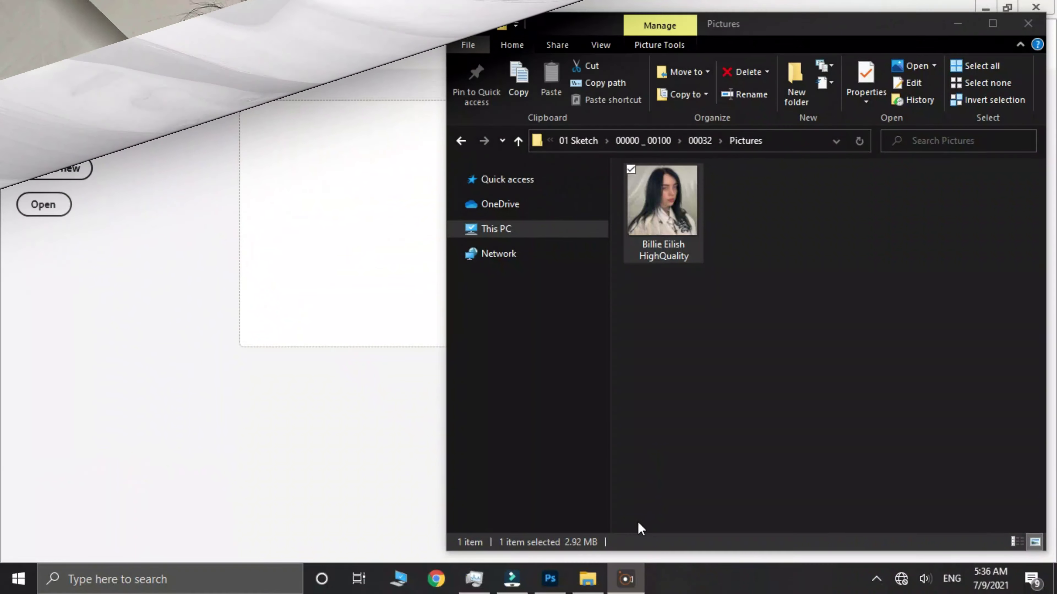
Open the portrait photo in Photoshop and duplicate it onto Layer 1
click(674, 359)
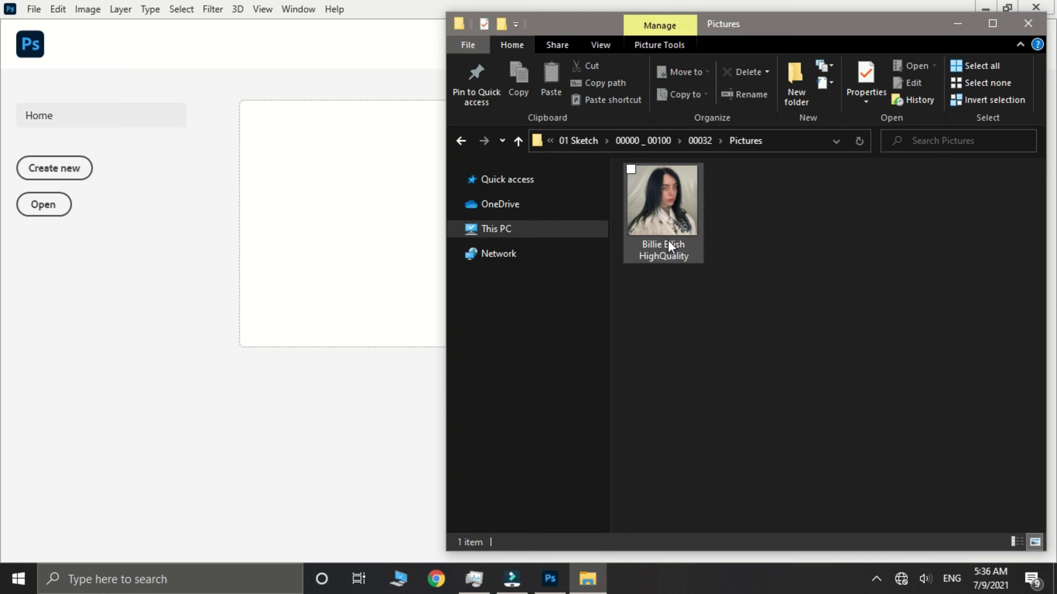
drag(669, 246, 352, 292)
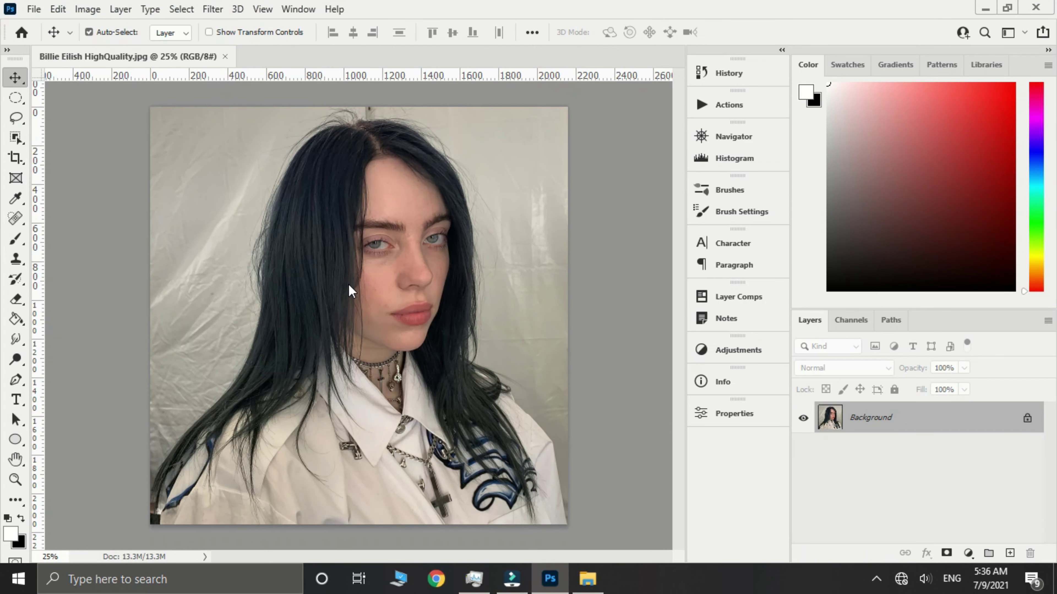
scroll(347, 283, up, 1)
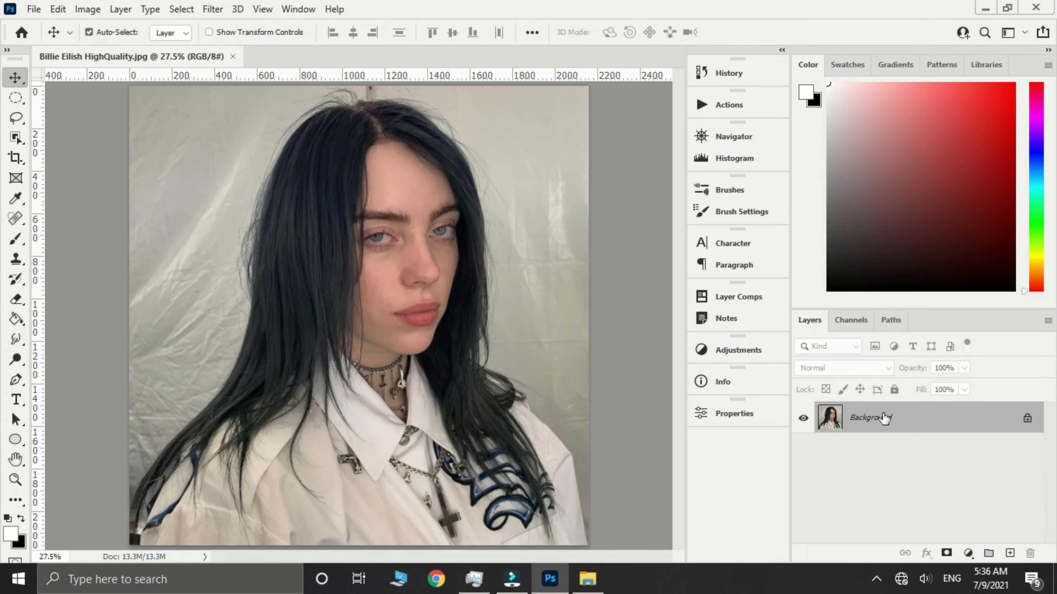
key(ctrl+j)
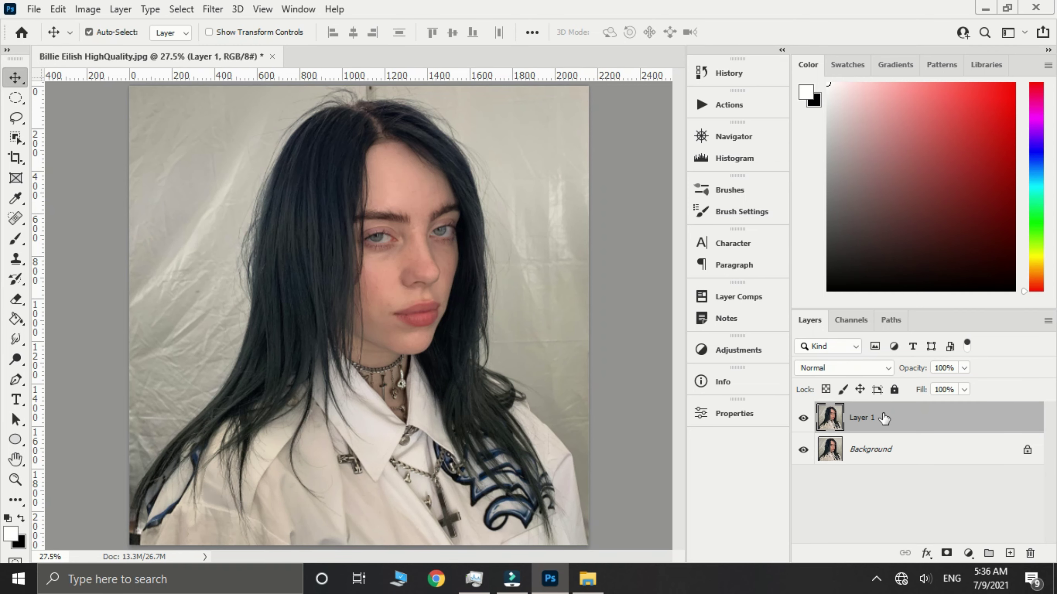
Invert Layer 1's colours and convert it to a smart object
click(88, 9)
mouse_move(123, 48)
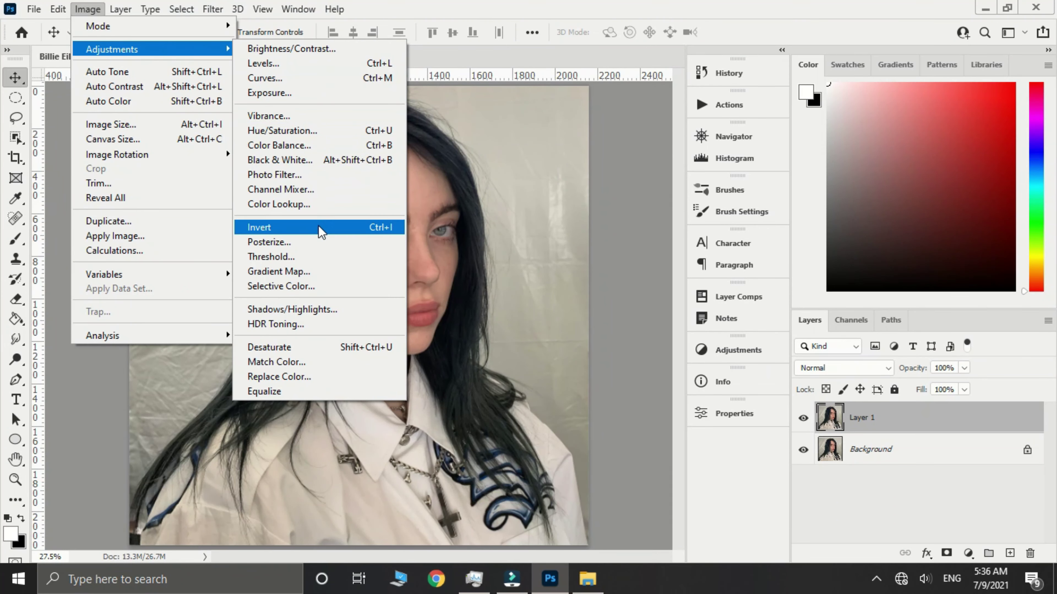
click(321, 228)
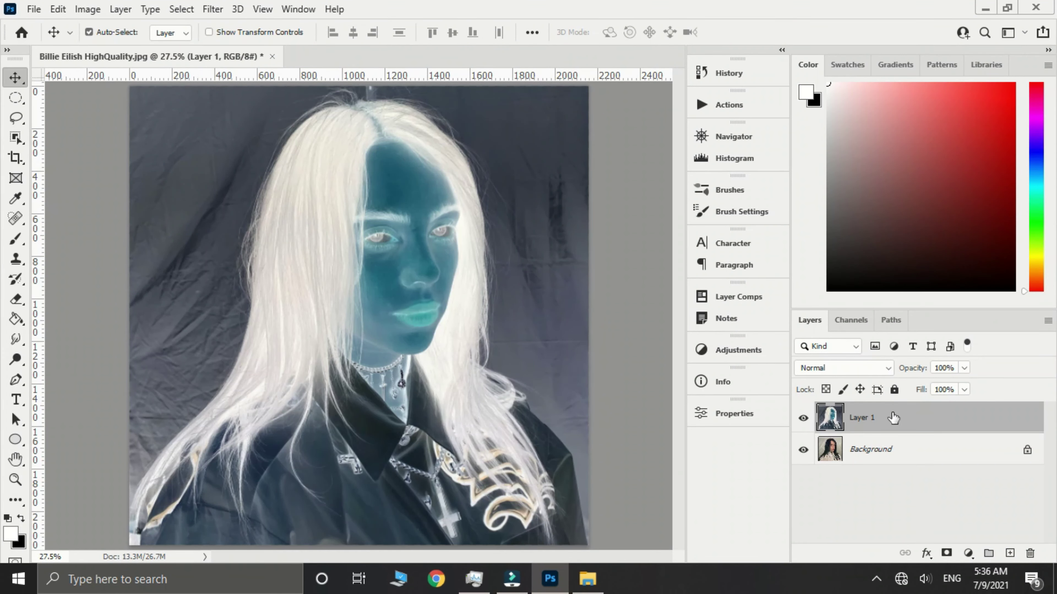
right_click(855, 418)
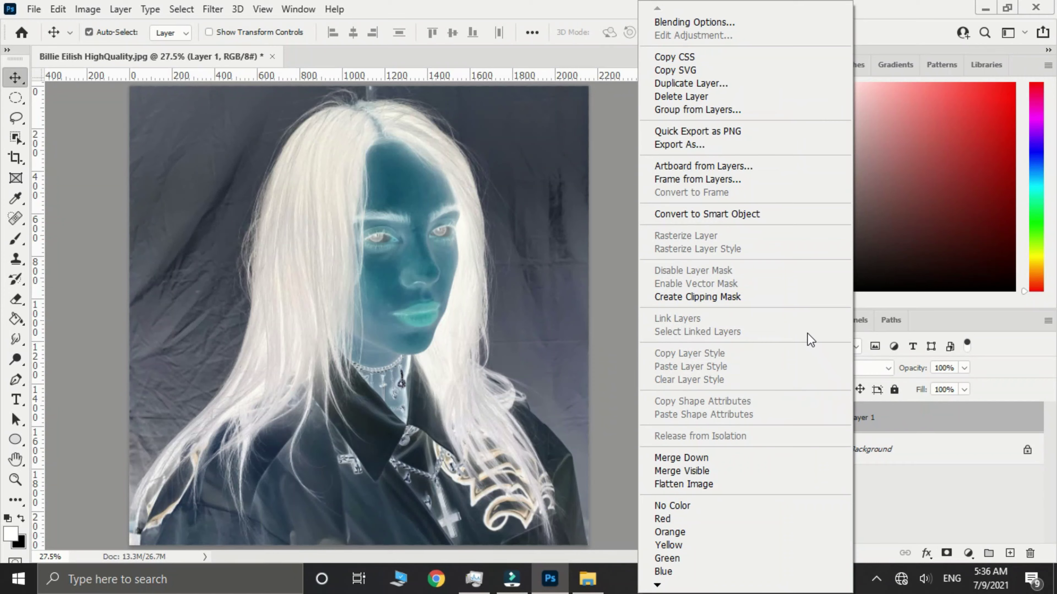
click(772, 218)
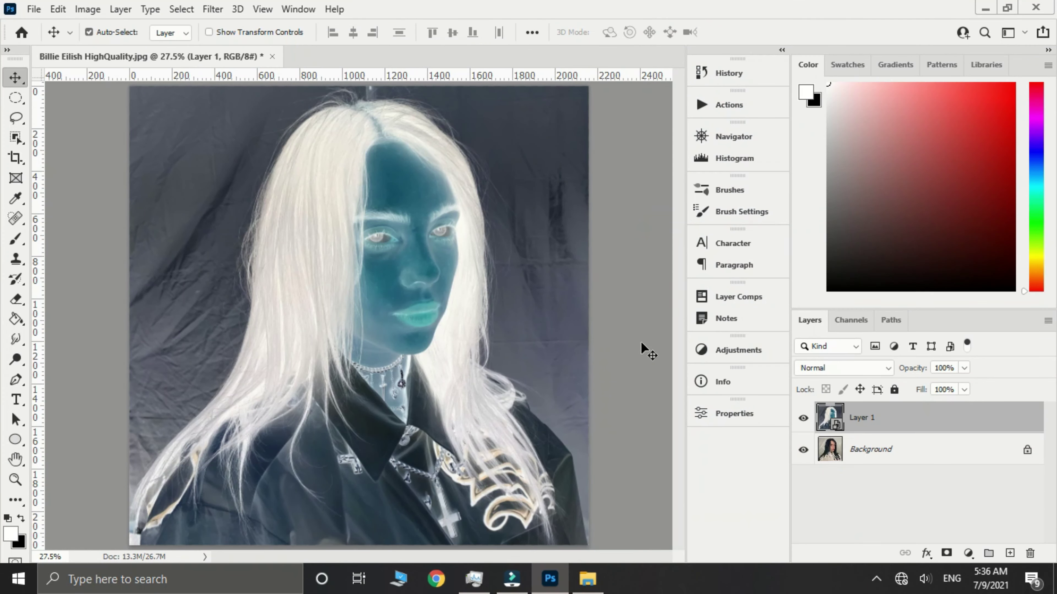
Apply a 12-pixel Gaussian Blur to Layer 1 and set its blend mode to Color Dodge
click(213, 9)
mouse_move(247, 207)
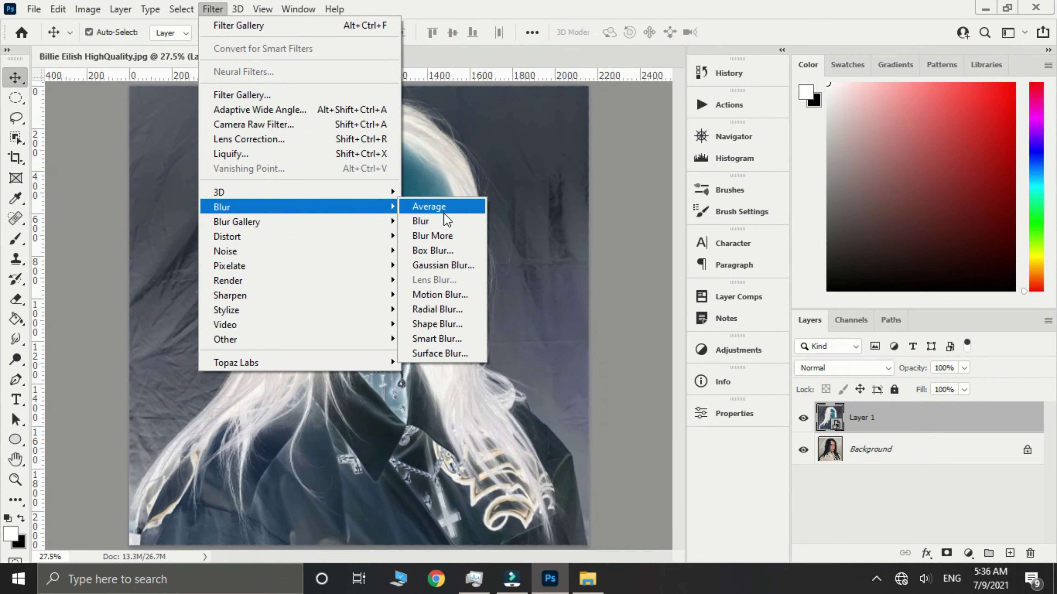
click(445, 266)
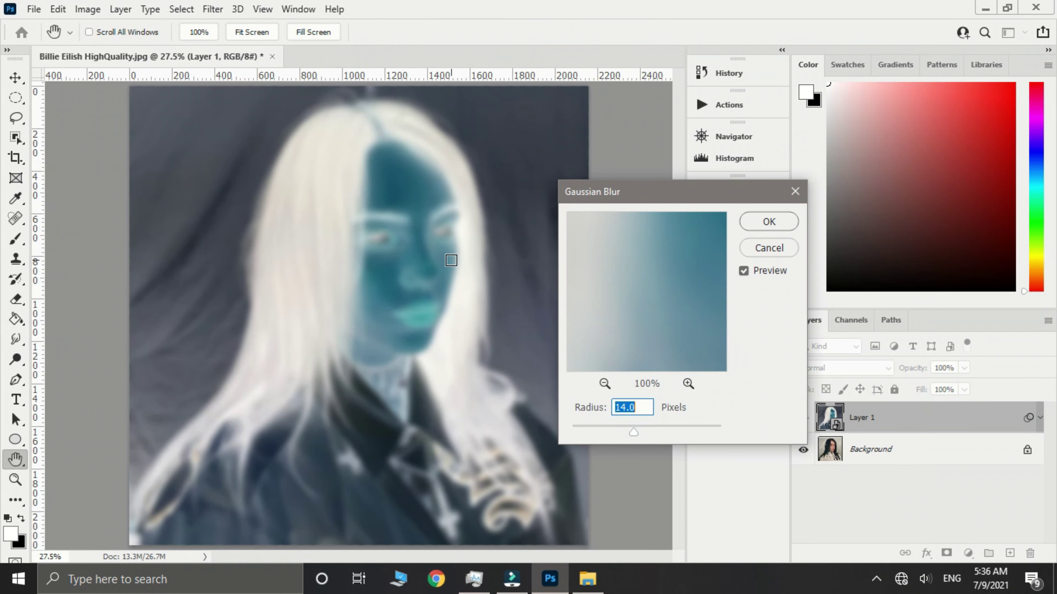
click(631, 408)
double_click(631, 408)
text(12)
click(753, 223)
click(887, 369)
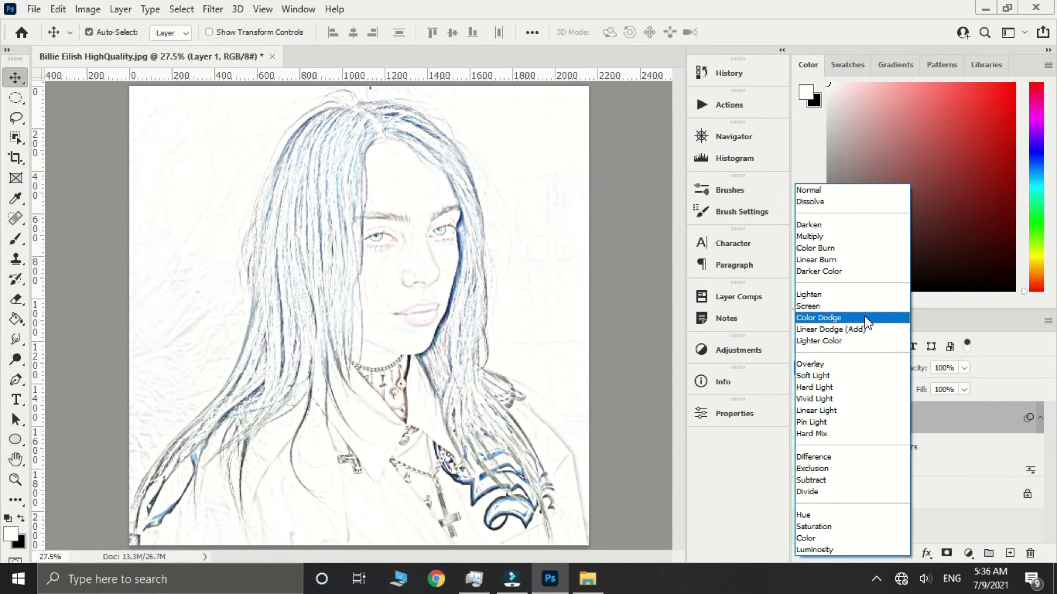
click(866, 321)
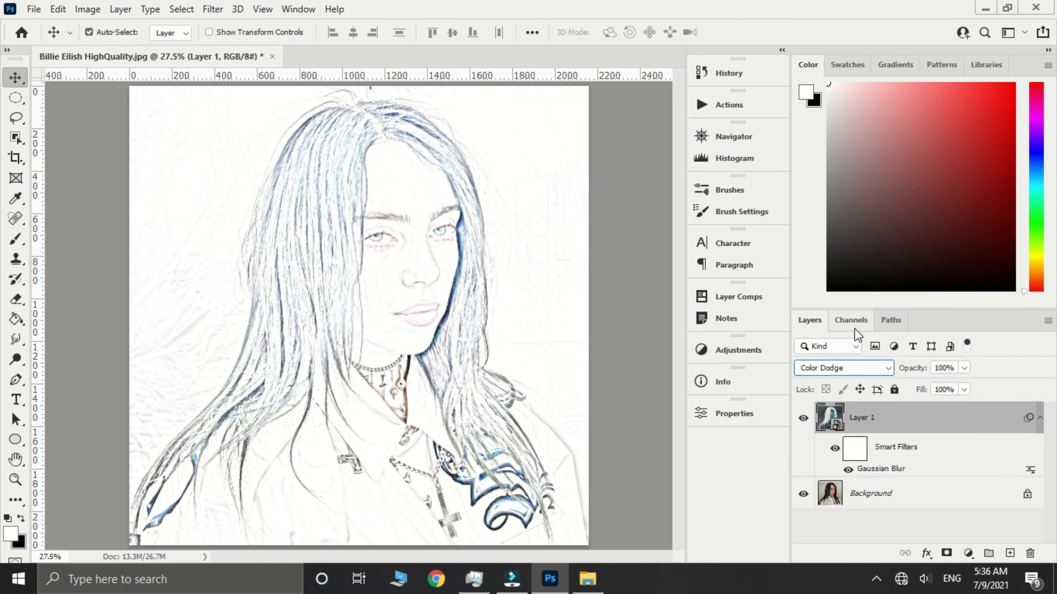
Add a Levels adjustment layer with the black input raised to darken the lines
click(968, 553)
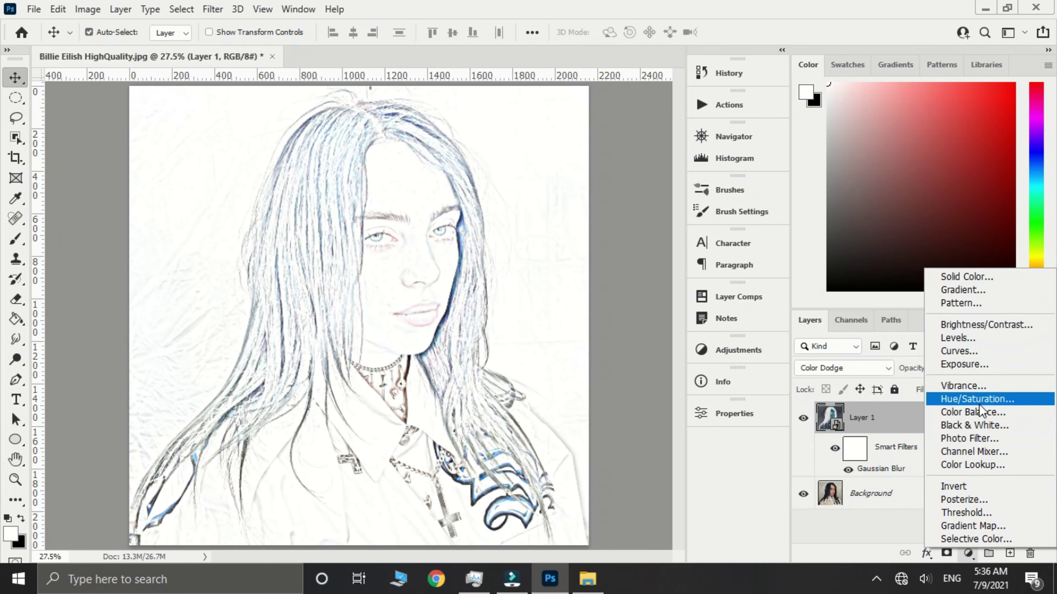
click(971, 339)
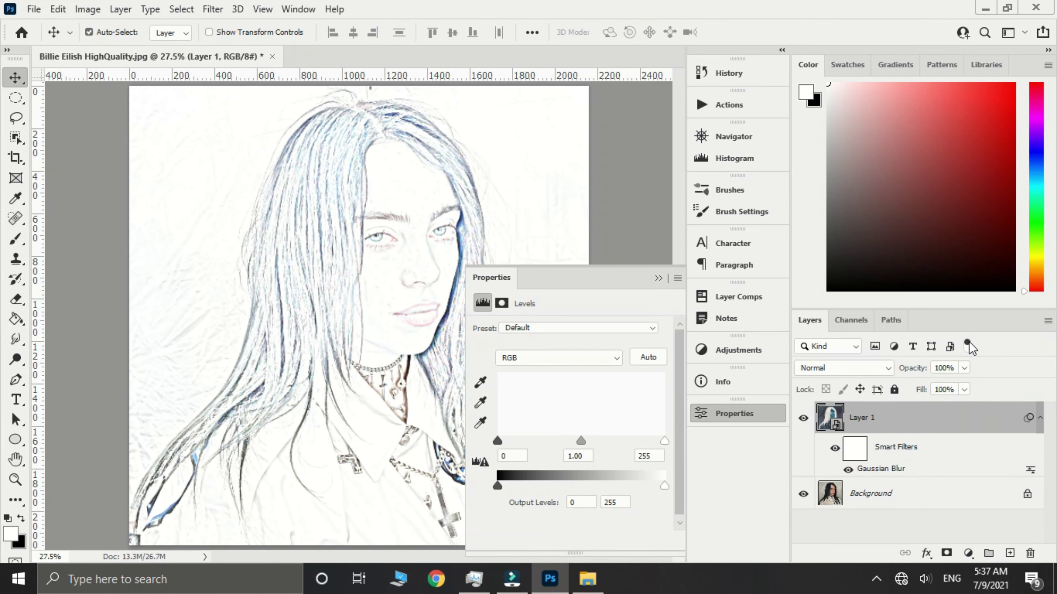
drag(499, 442, 592, 441)
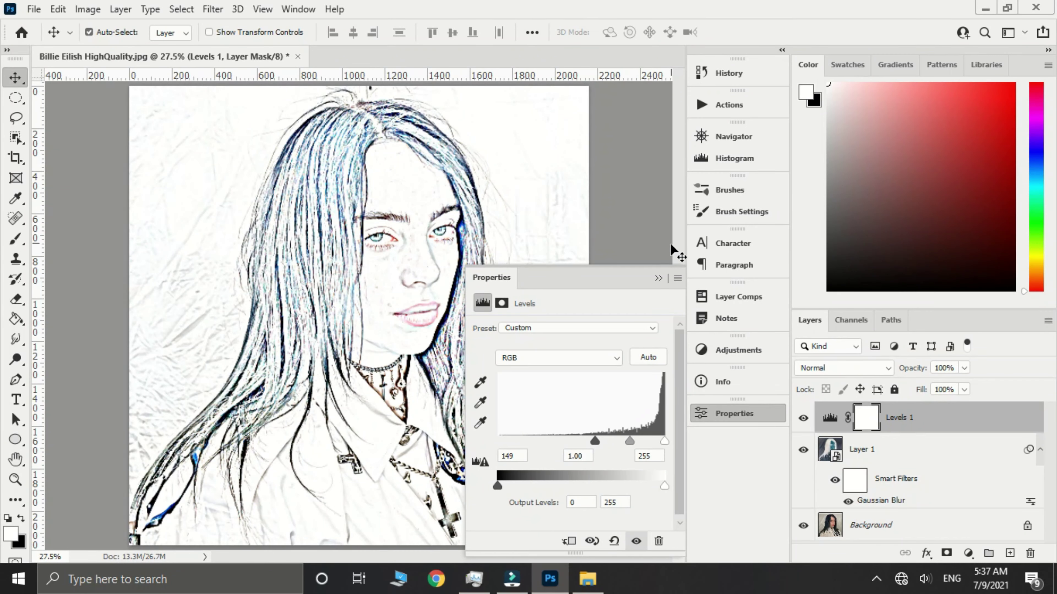
click(659, 278)
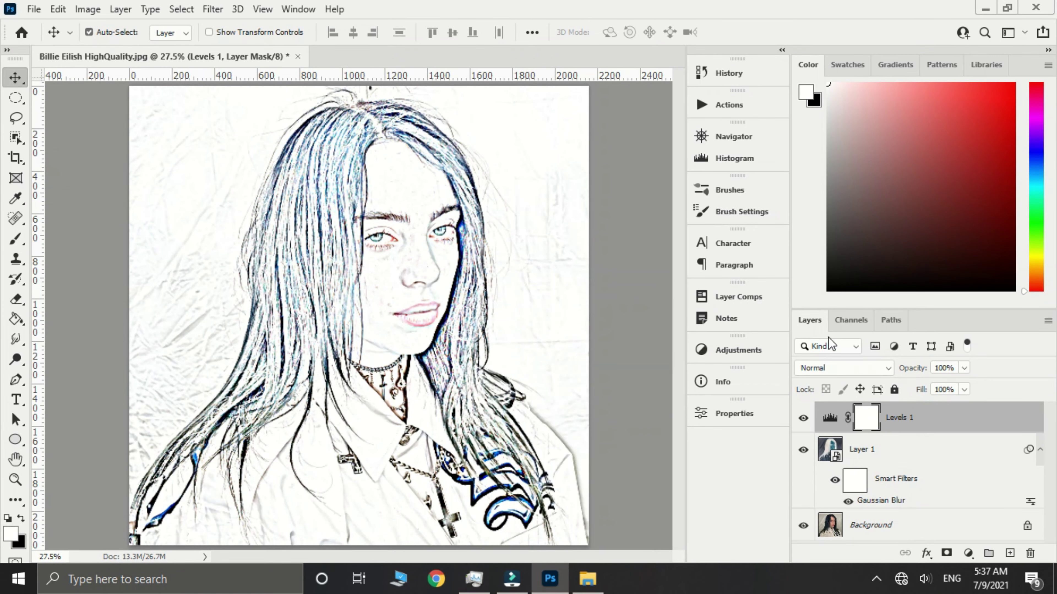
Add a Black & White adjustment layer to make the sketch greyscale
click(968, 553)
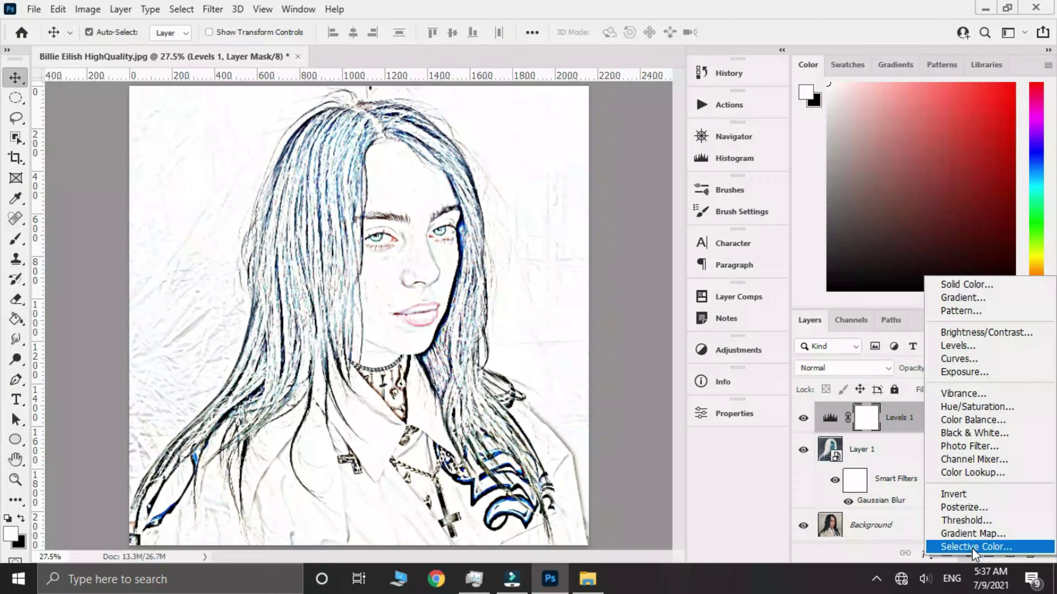
click(1000, 437)
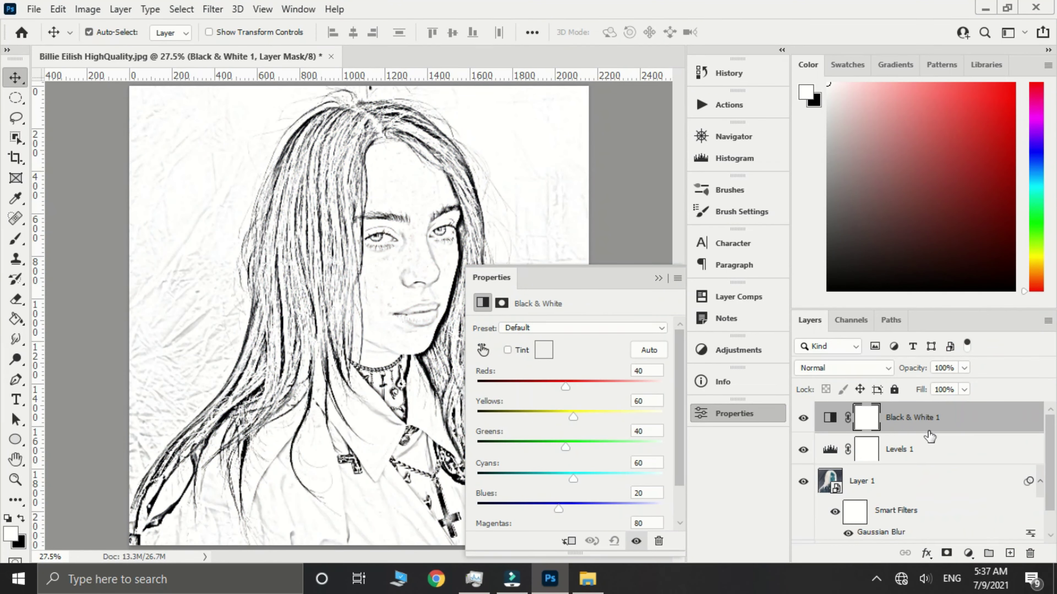
click(658, 278)
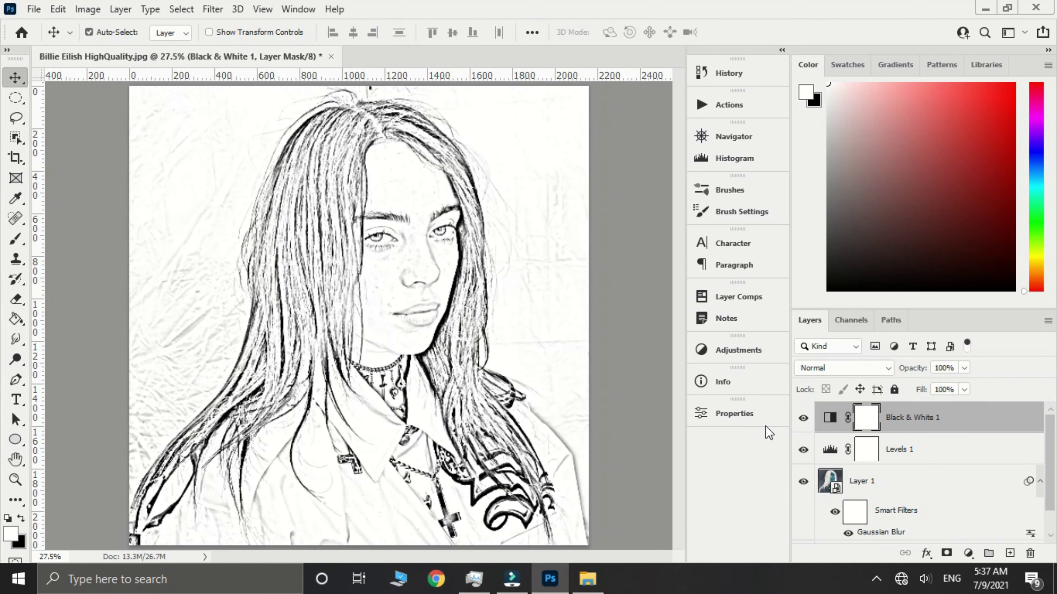
Merge all visible layers into a new layer and preview Glowing Edges in the Filter Gallery
key(ctrl+shift+alt+e)
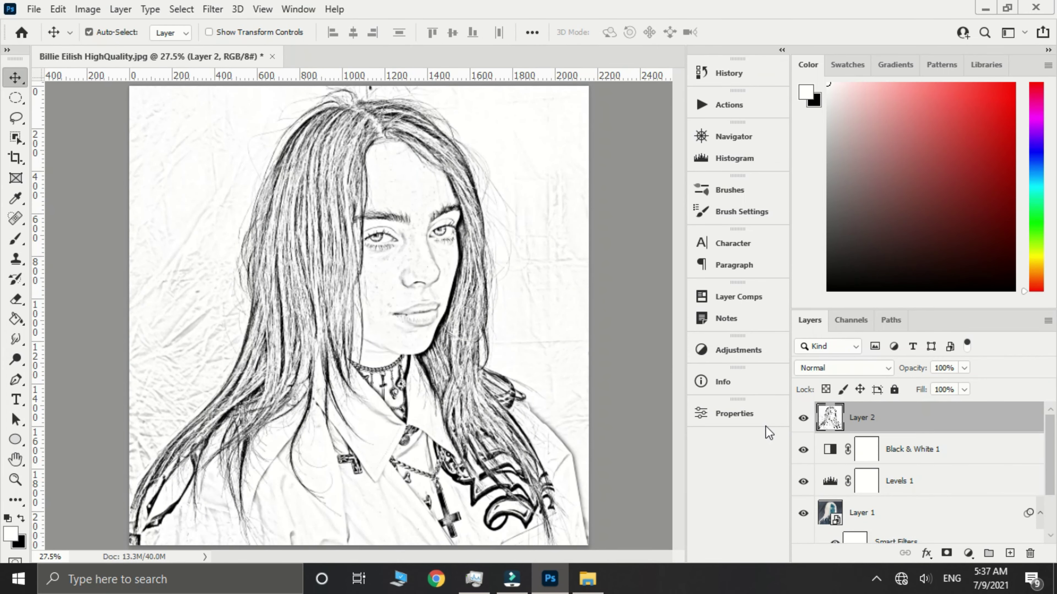
click(216, 9)
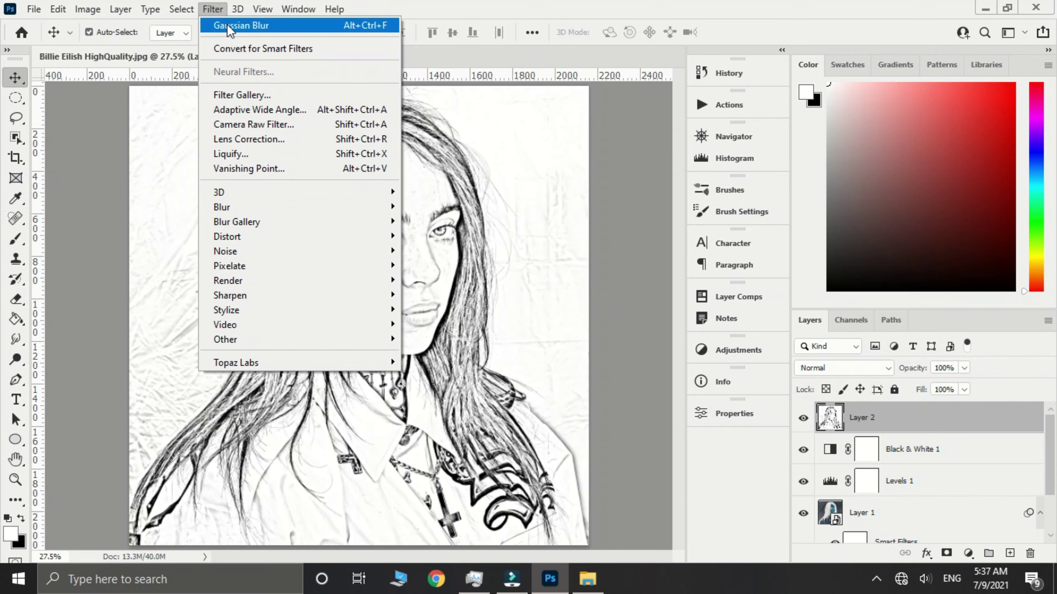
click(268, 94)
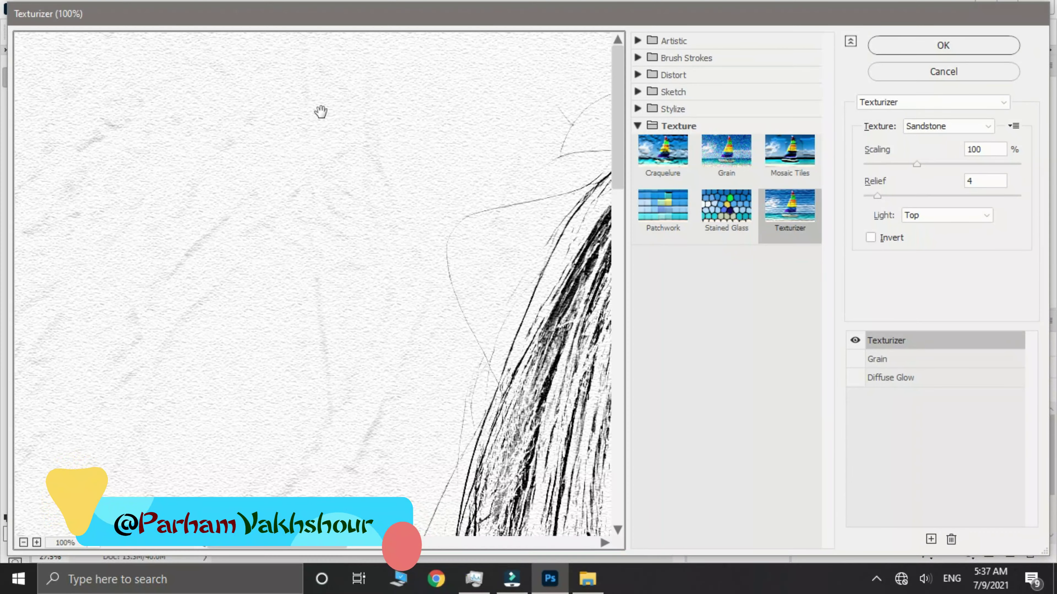
click(638, 126)
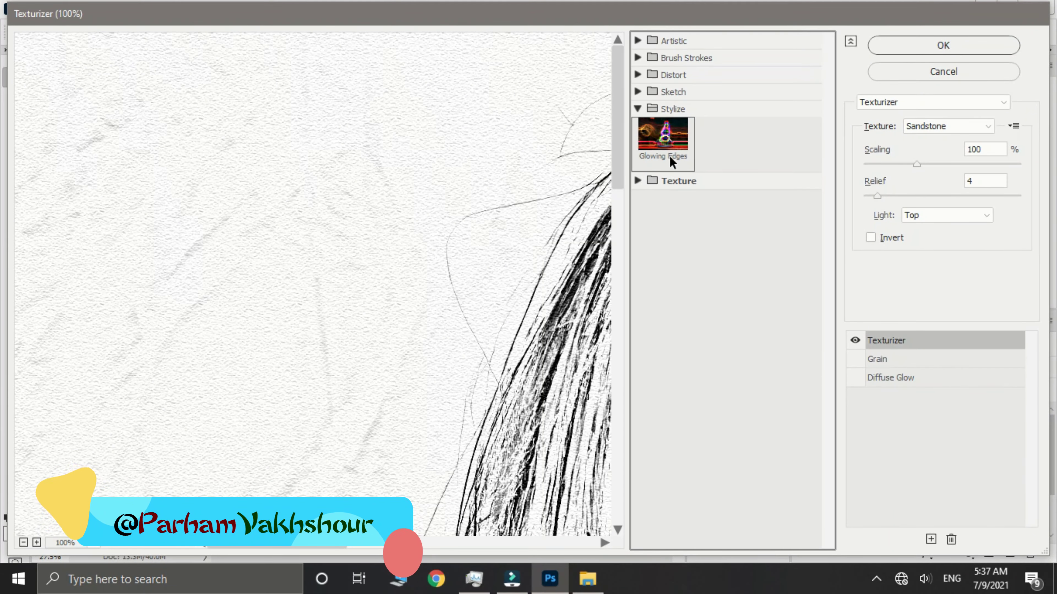
click(666, 142)
click(23, 543)
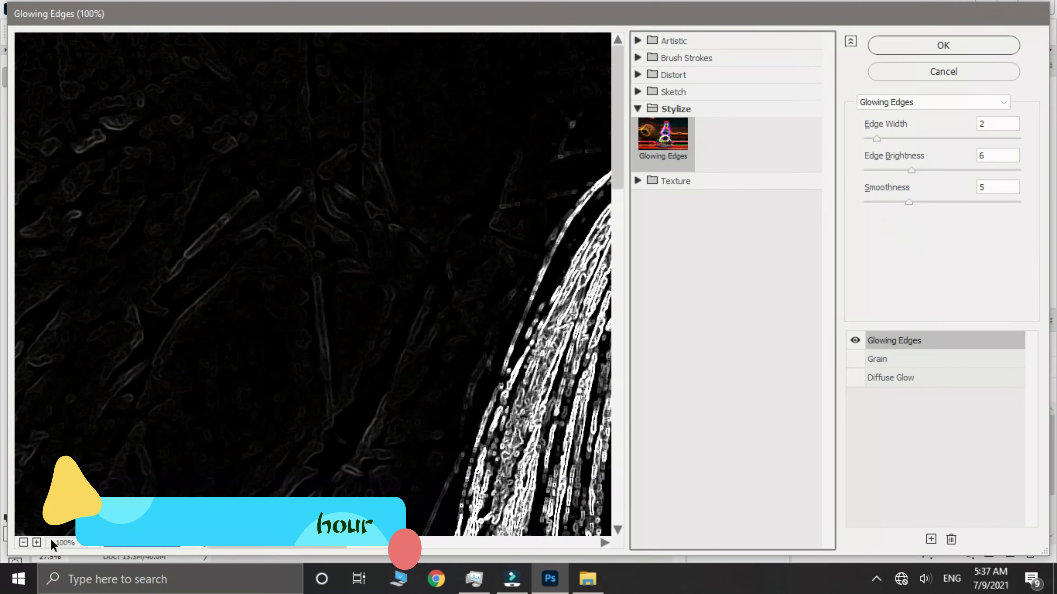
click(23, 543)
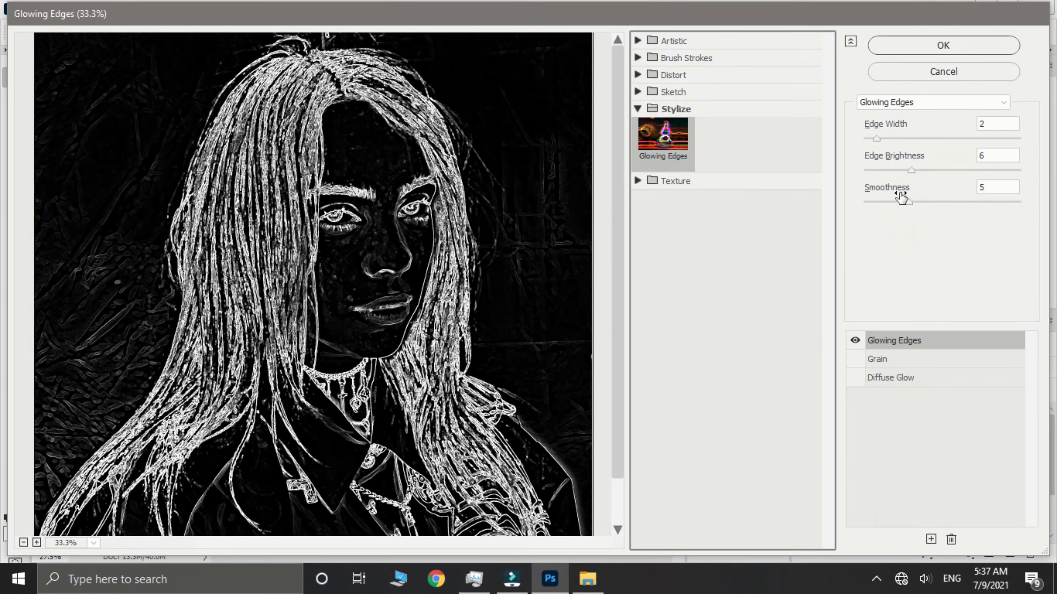
Set Glowing Edges to edge width 1, edge brightness 17 and smoothness 13
drag(876, 139, 869, 138)
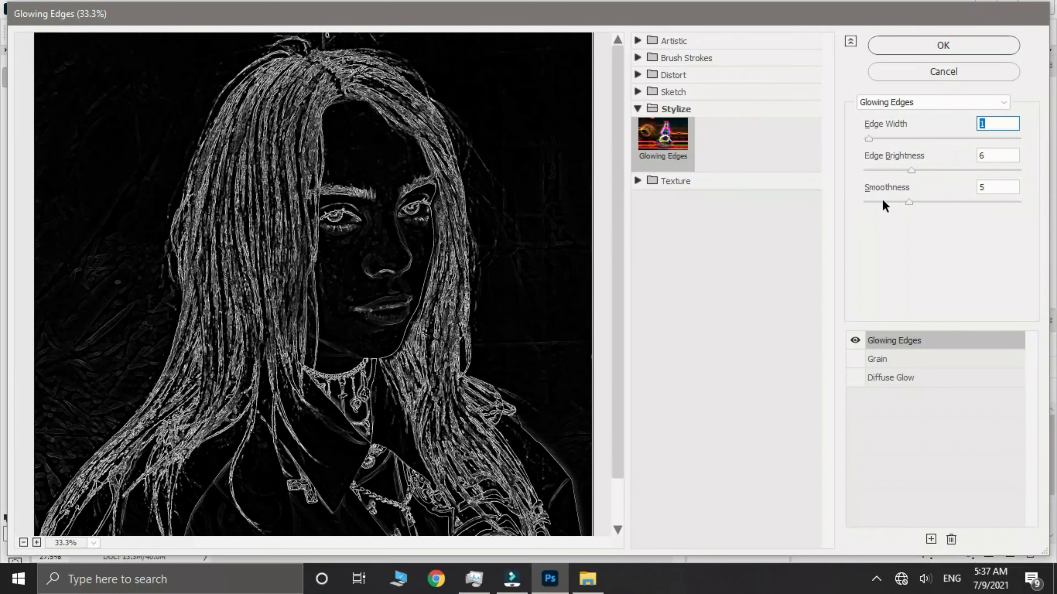
click(997, 170)
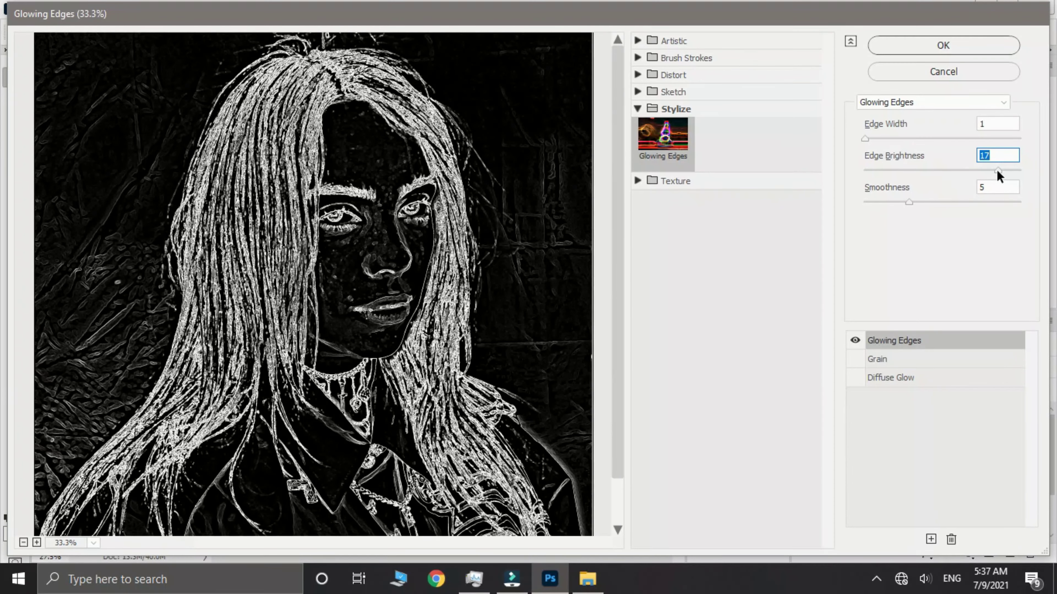
click(995, 202)
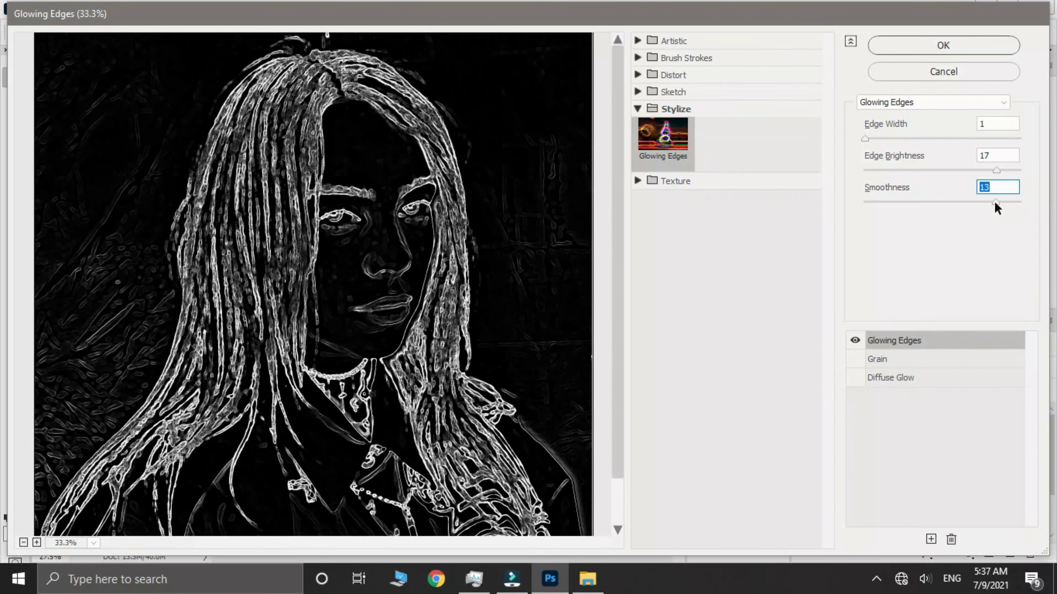
click(987, 201)
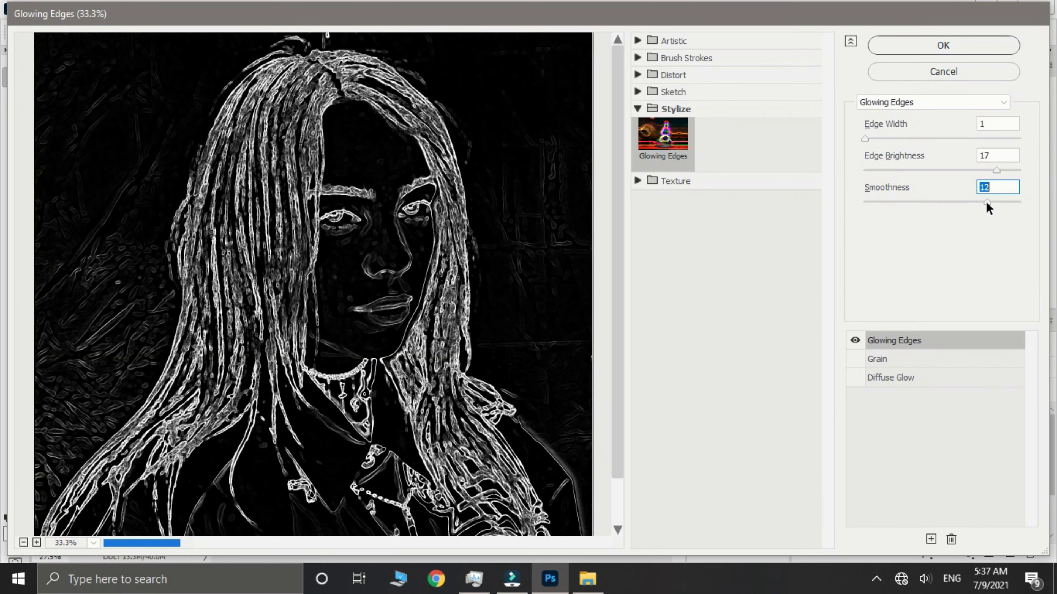
click(991, 202)
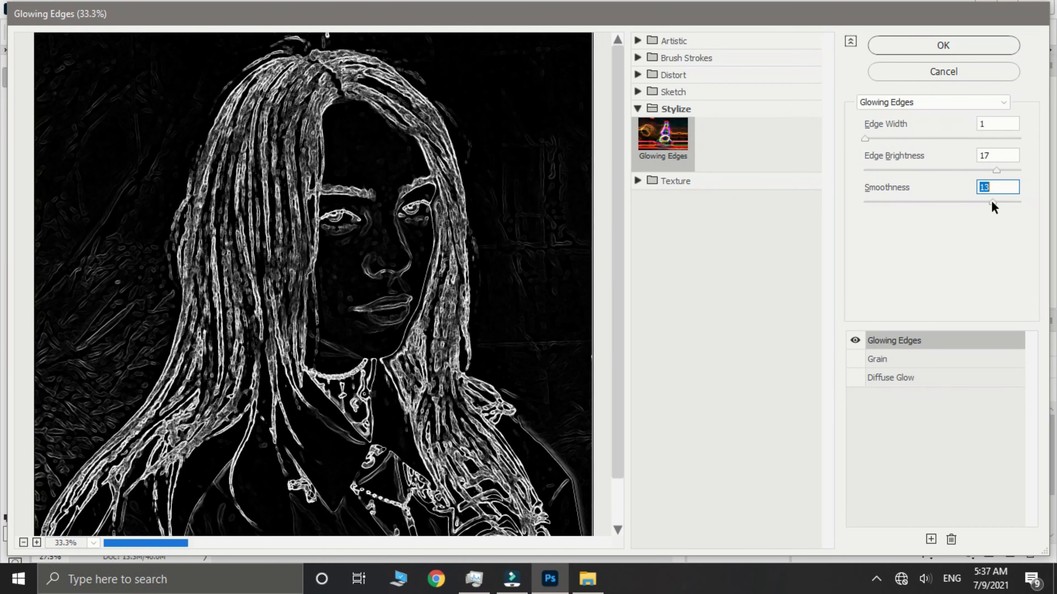
Apply the Glowing Edges filter and invert it into dark lines on white
click(955, 42)
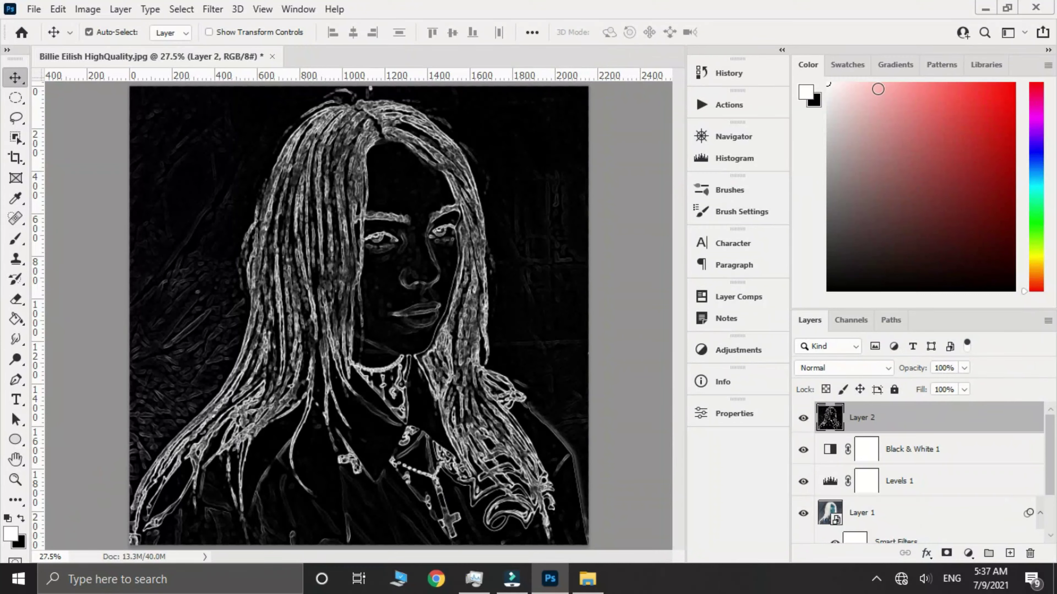
click(89, 9)
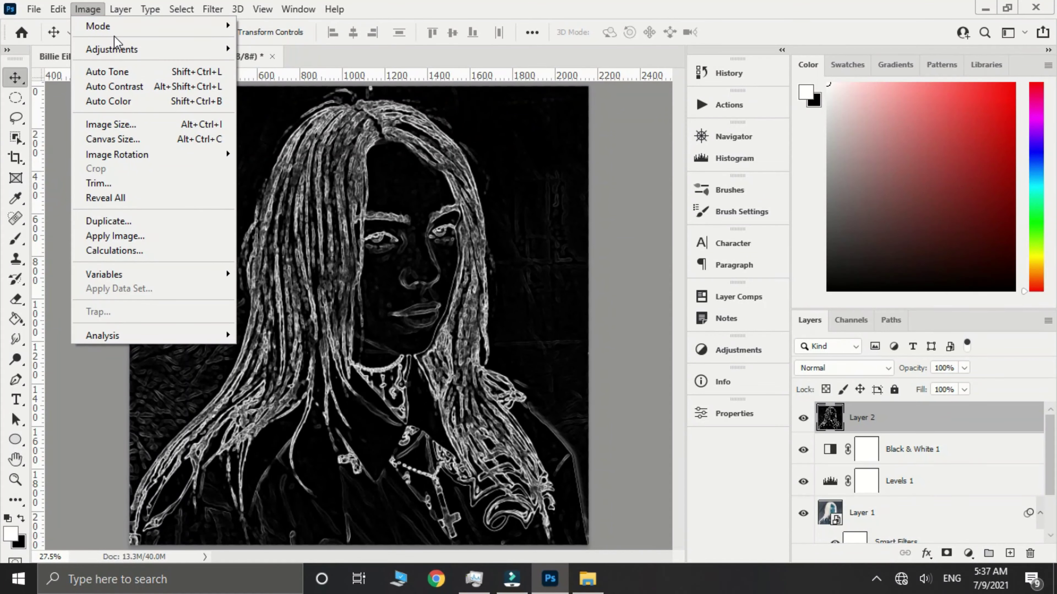
mouse_move(112, 48)
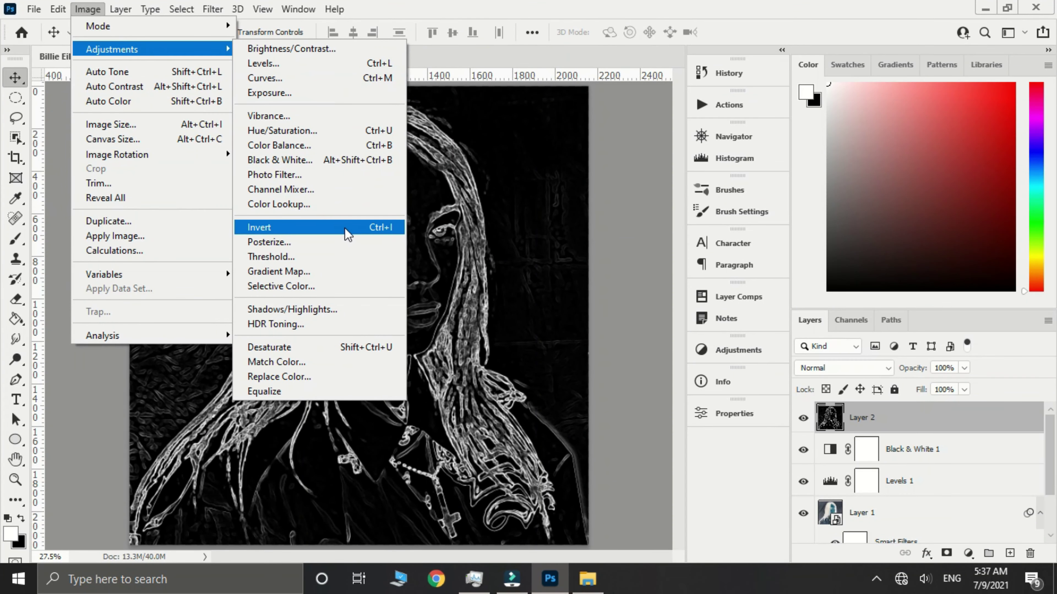
click(347, 234)
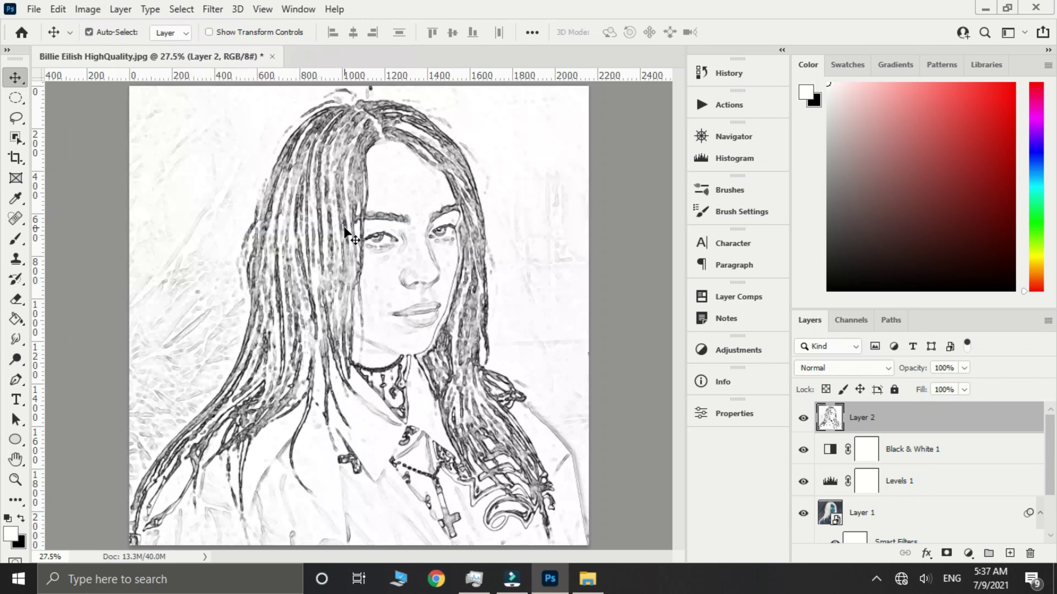
Blend Layer 2 in Multiply at 64% opacity and add an empty Layer 3 above it
click(844, 368)
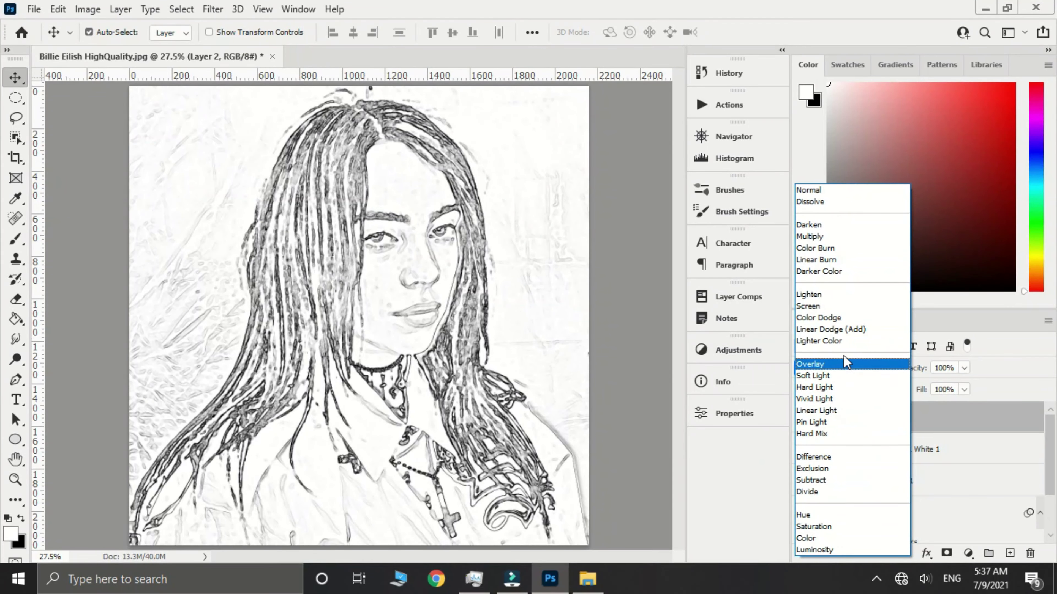
click(826, 236)
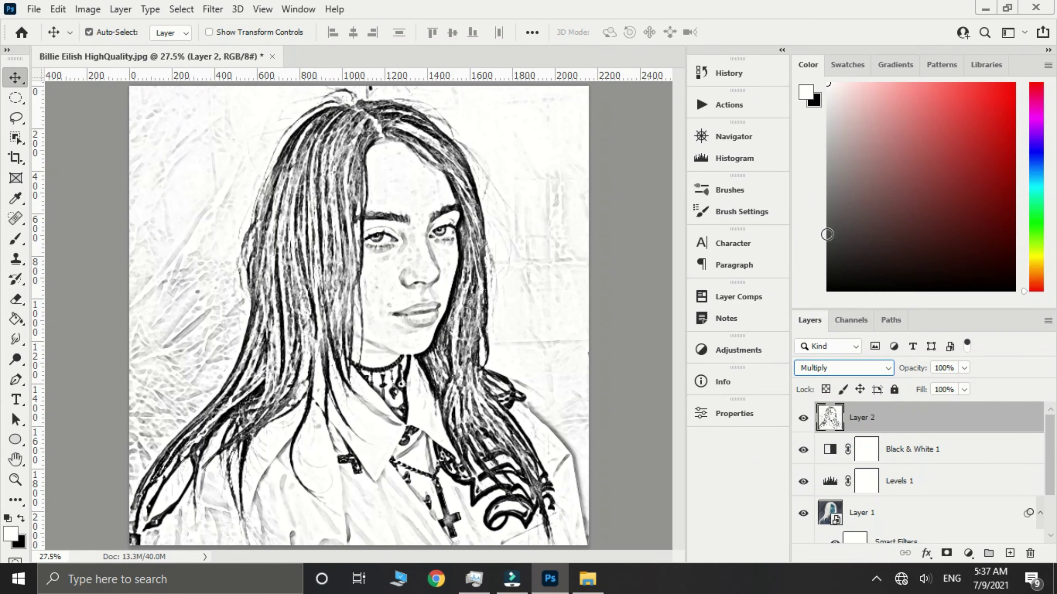
click(964, 368)
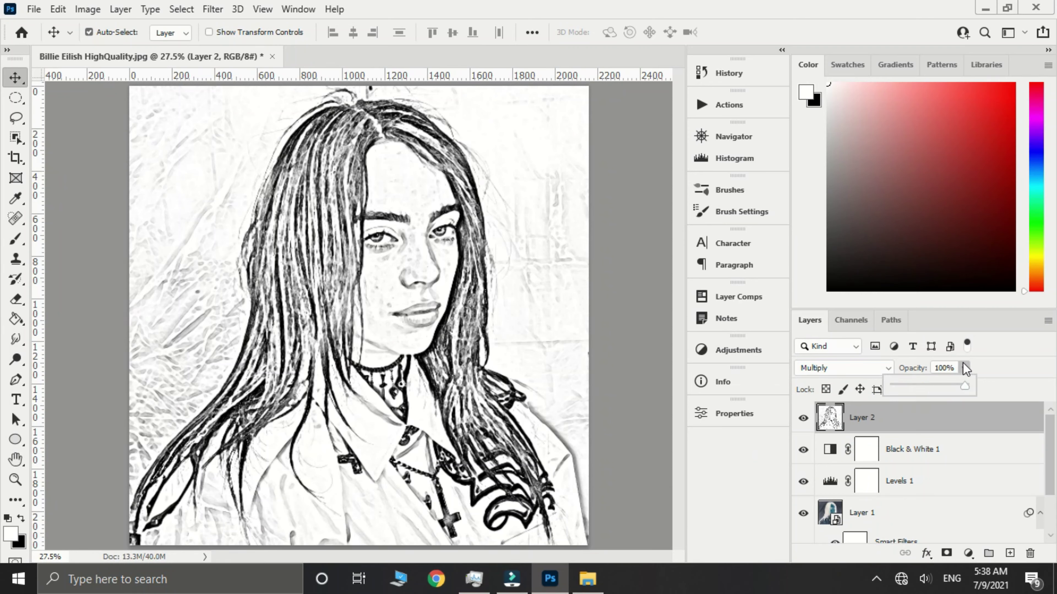
drag(964, 386, 943, 386)
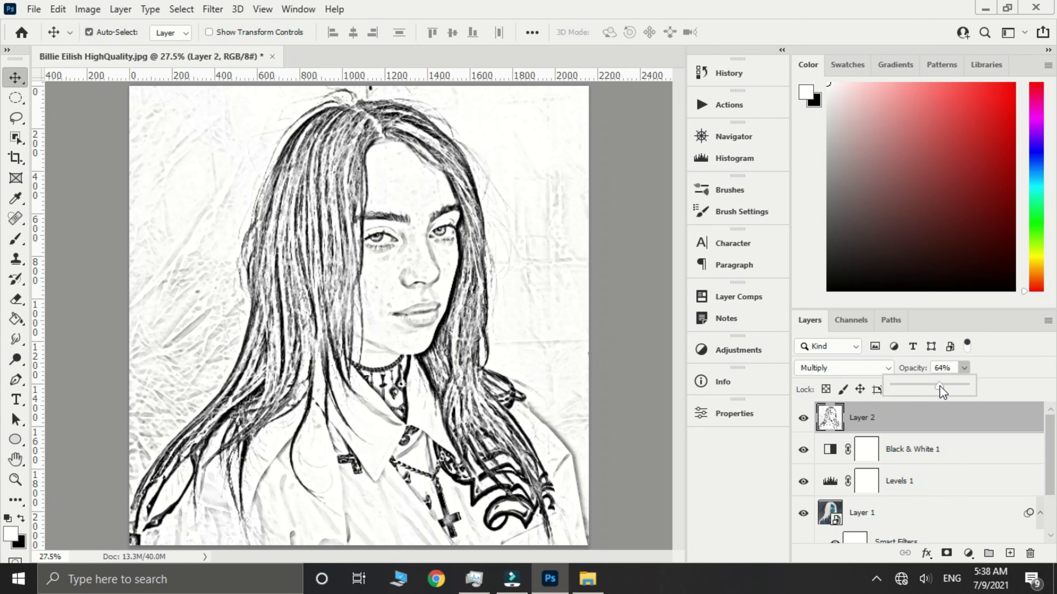
click(965, 370)
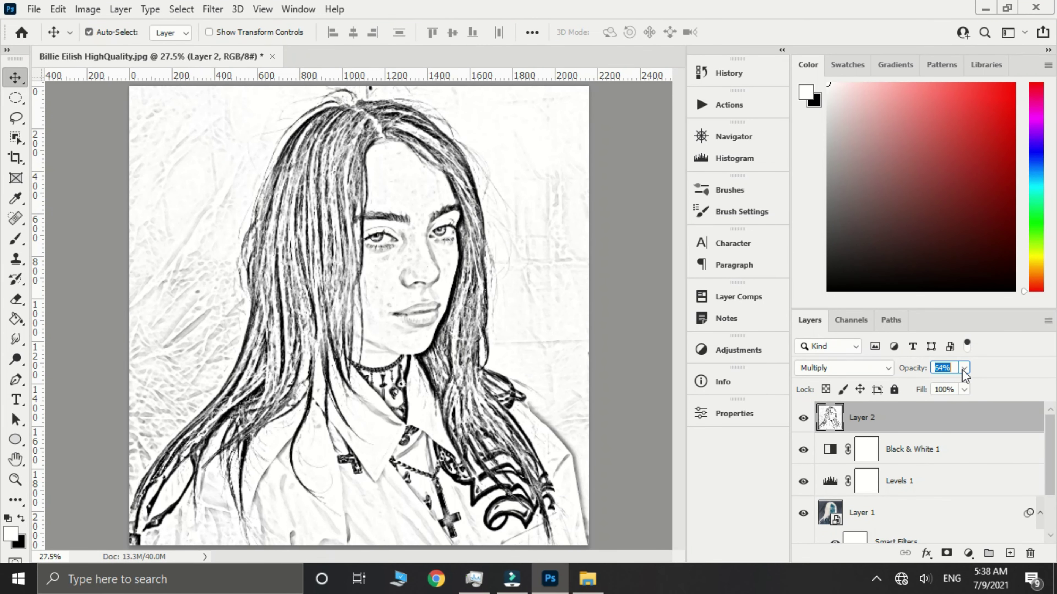
click(1010, 554)
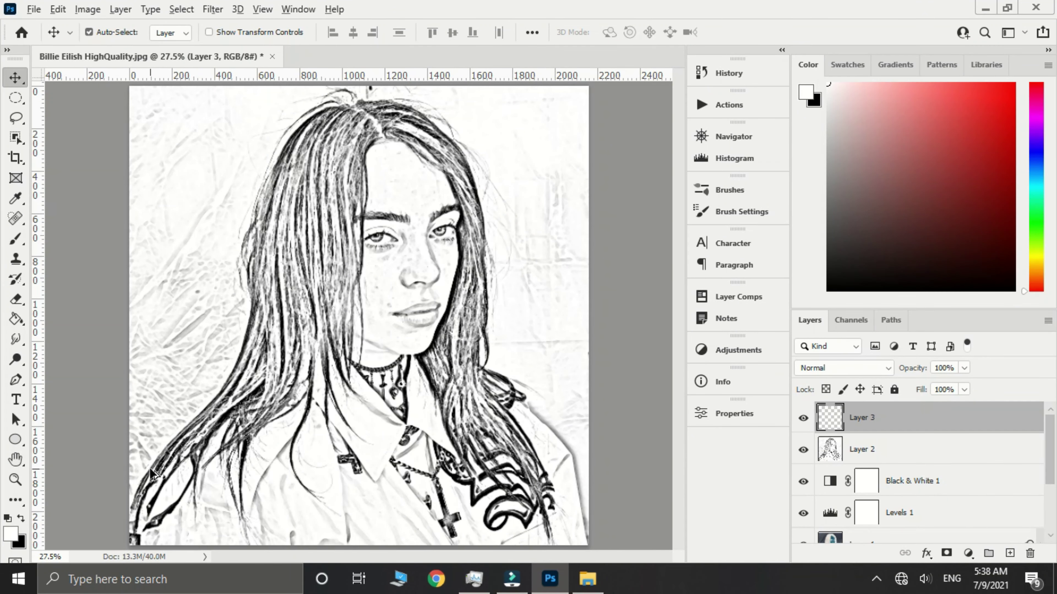
Fill Layer 3 with white and apply the Texturizer filter with the Sandstone texture
key(alt+BackSpace)
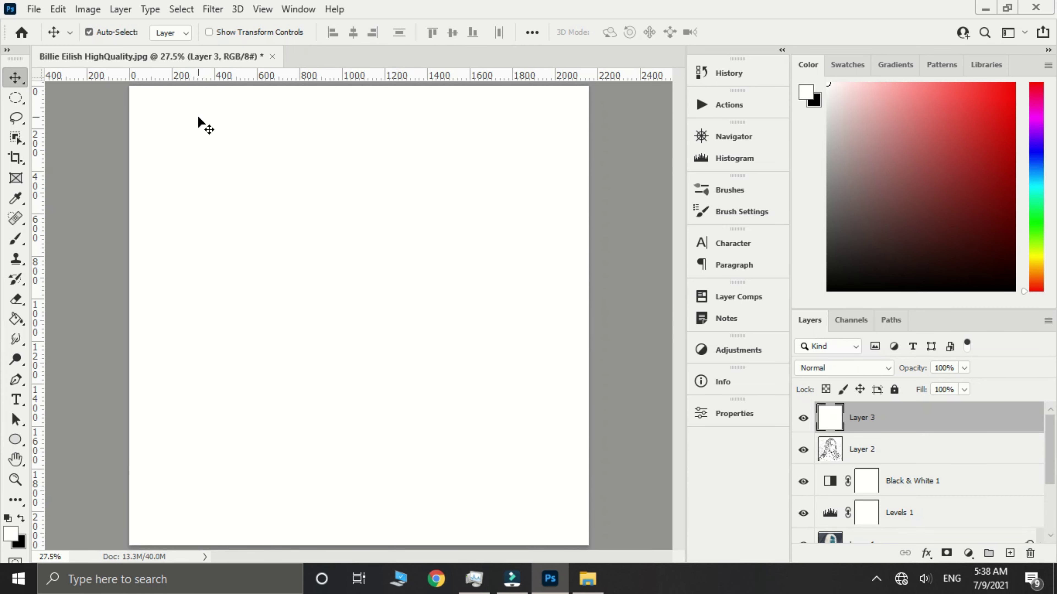
click(213, 9)
click(262, 96)
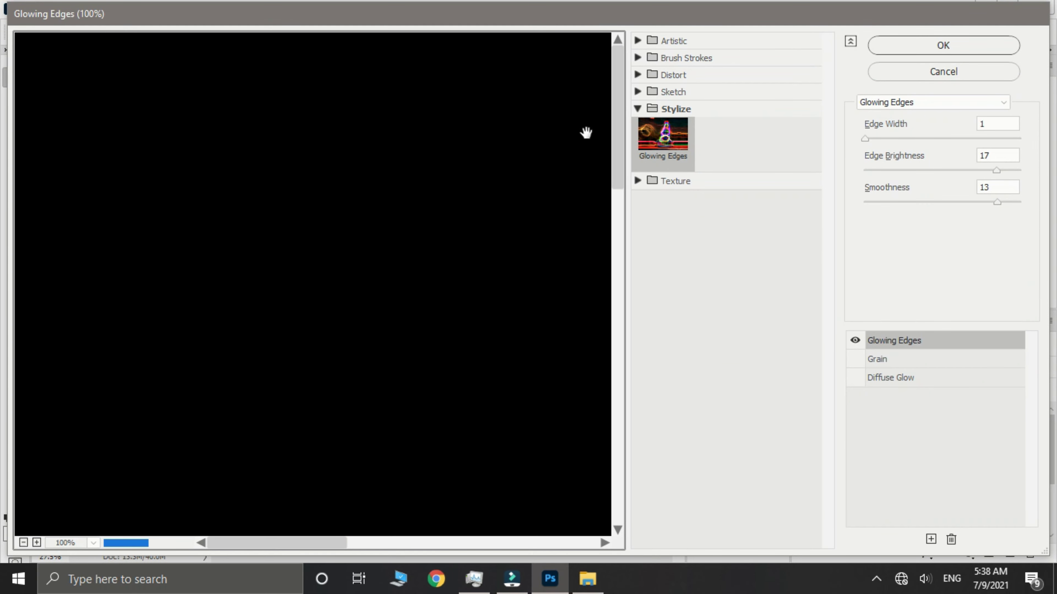
click(637, 108)
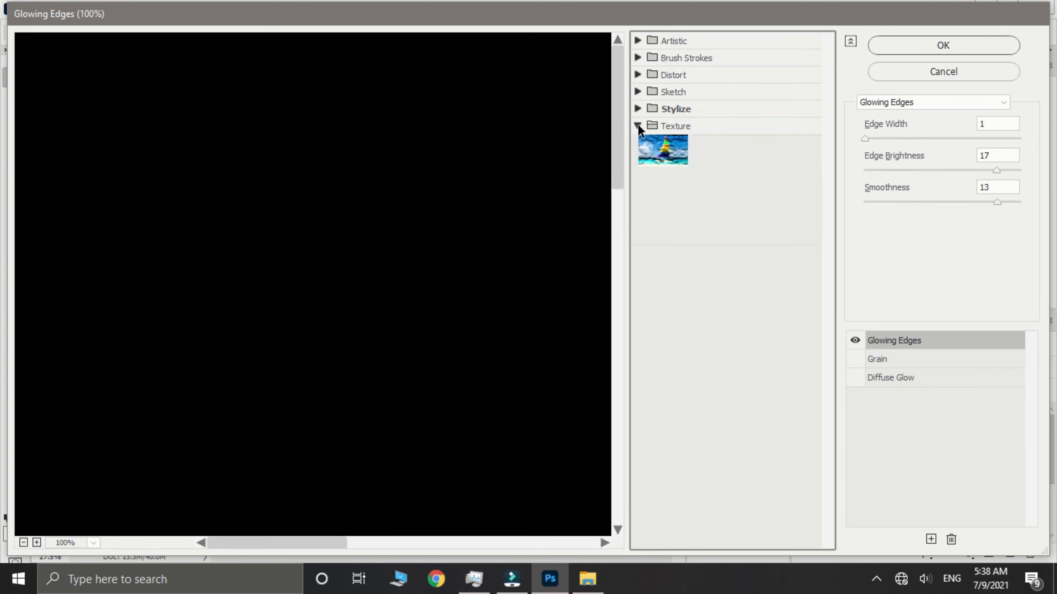
click(787, 210)
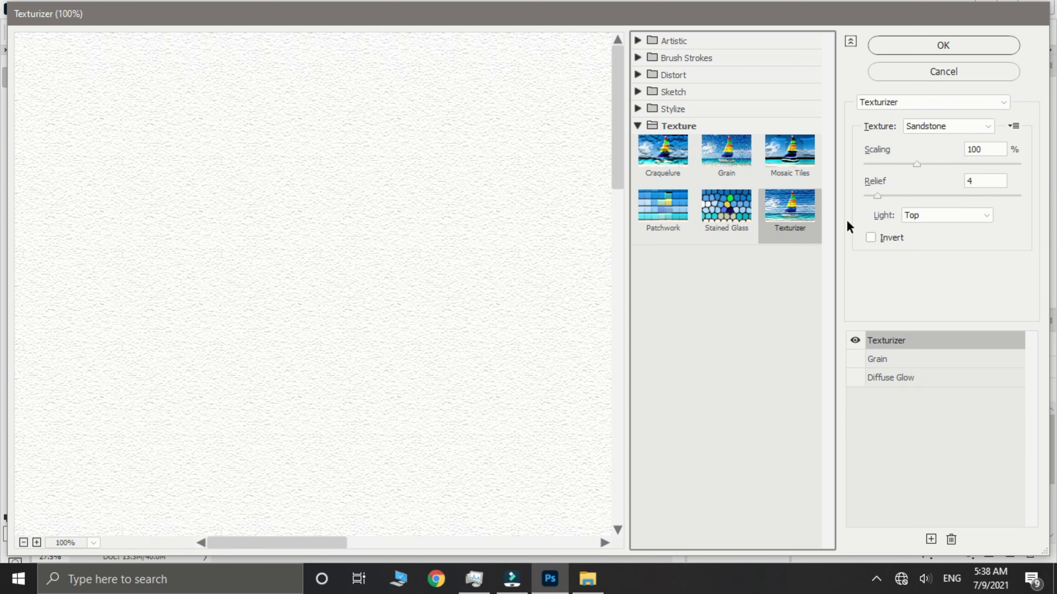
click(943, 125)
click(927, 175)
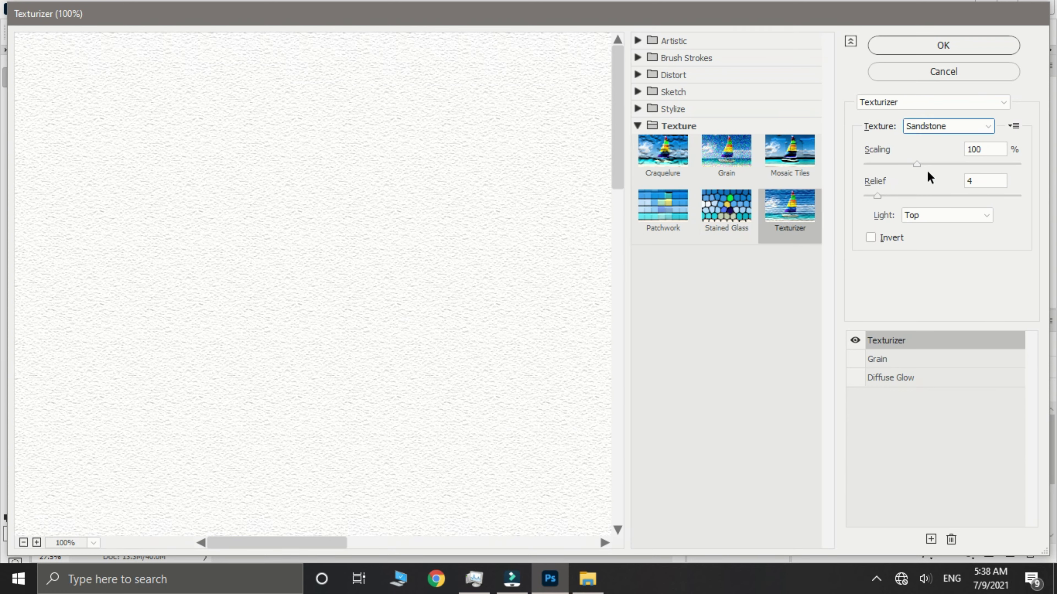
click(936, 43)
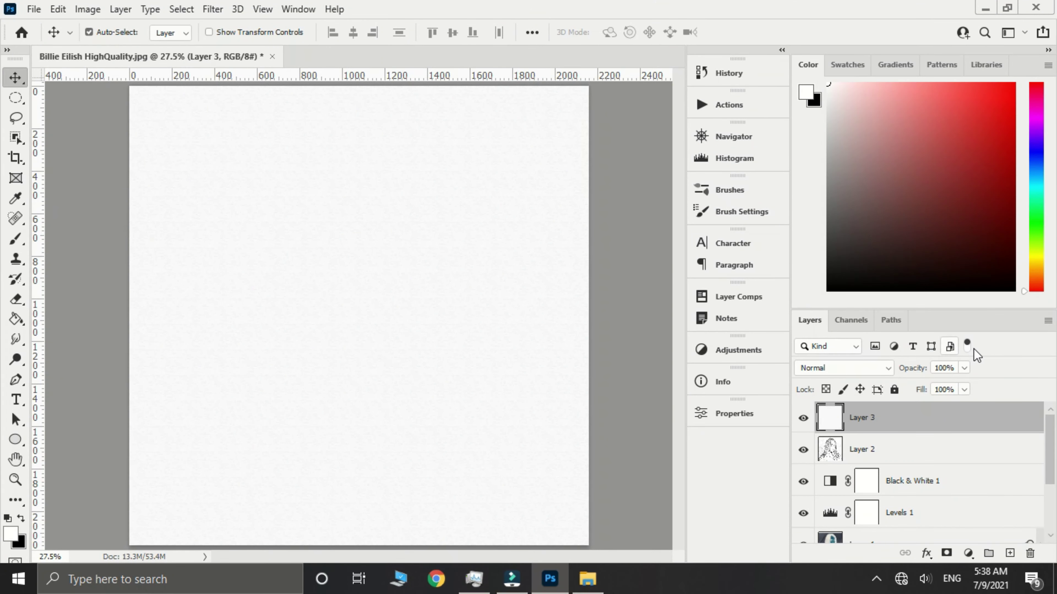
Set Layer 3's blend mode to Multiply and its opacity to 61%
click(877, 362)
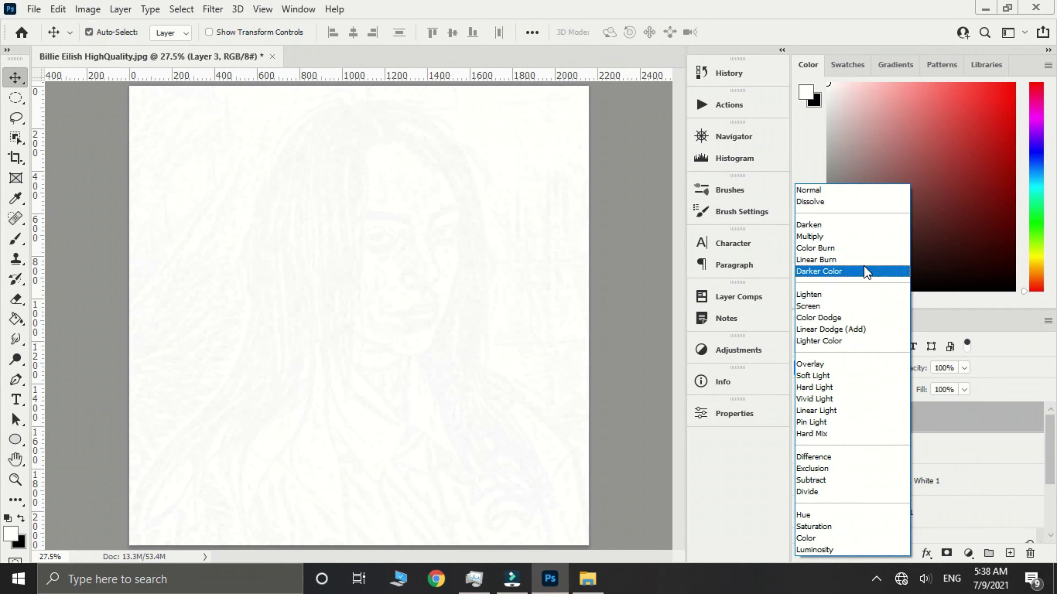
click(866, 243)
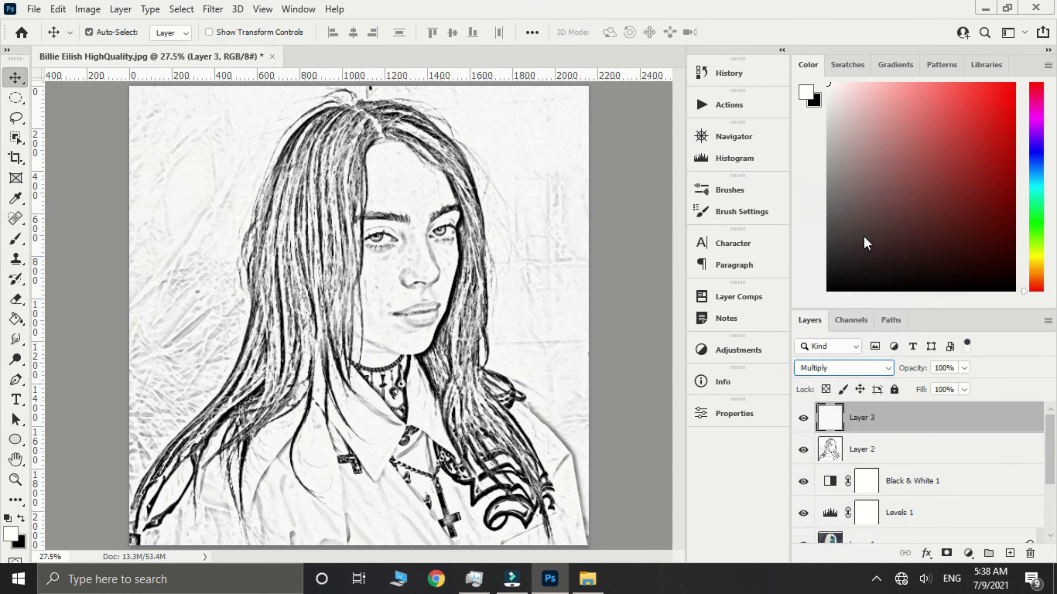
click(964, 368)
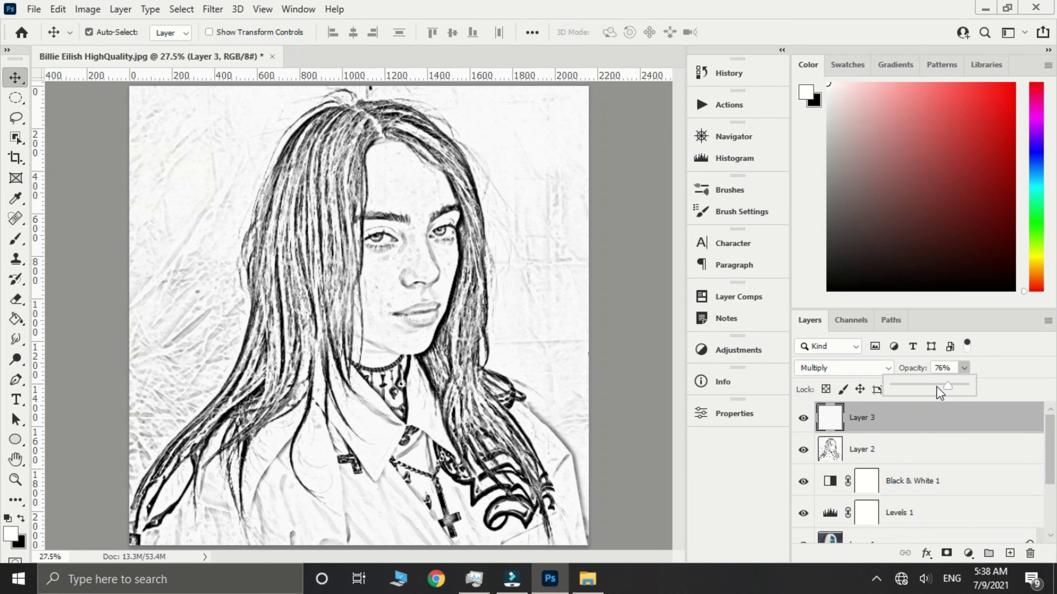
drag(935, 387, 937, 387)
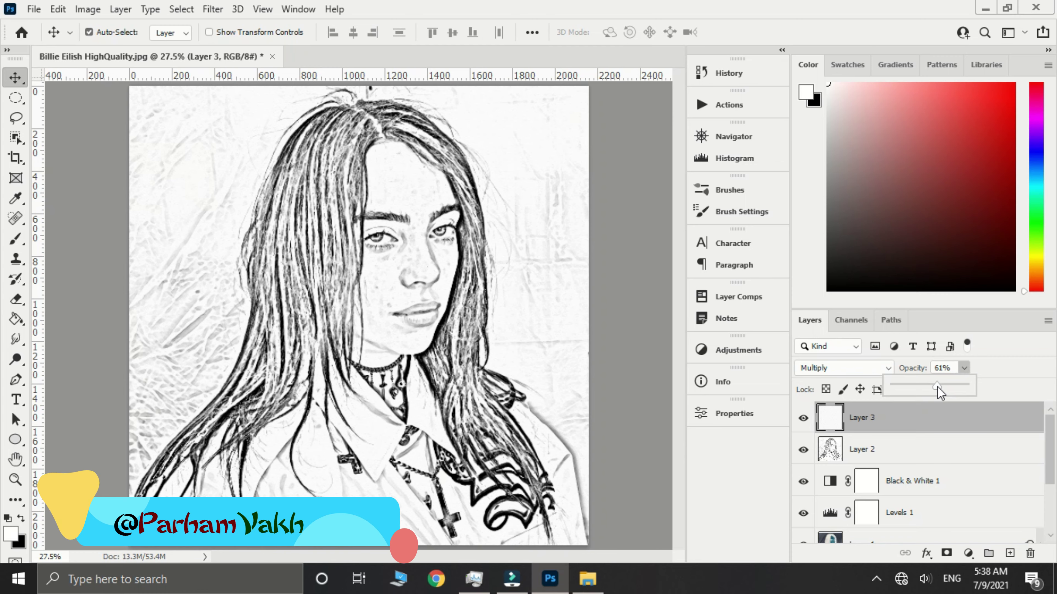
click(953, 369)
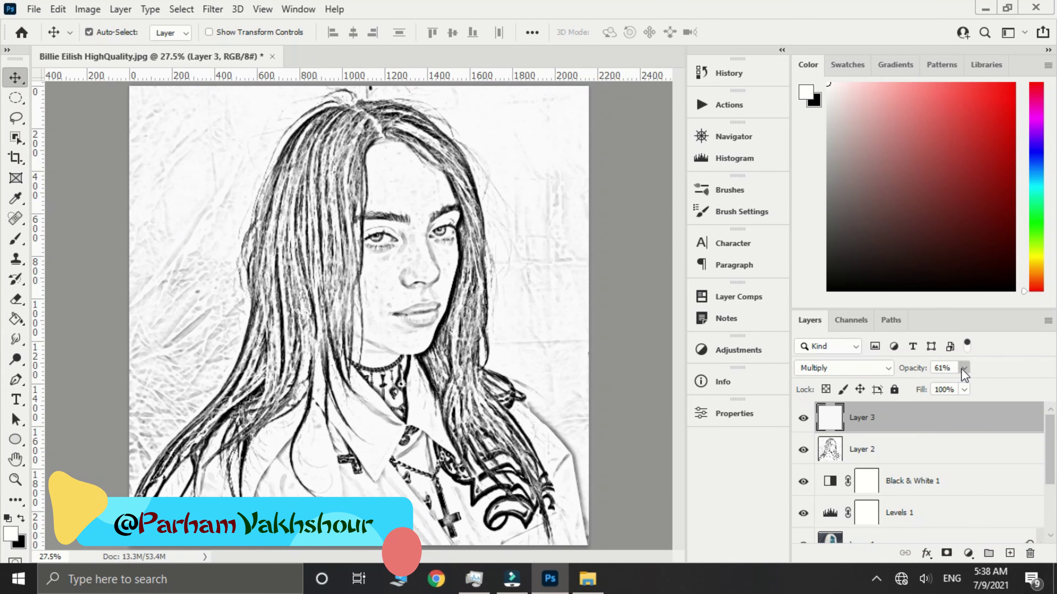
Lower the Reds slider of the Black & White 1 adjustment to -144
scroll(850, 496, down, 1)
scroll(844, 483, down, 2)
scroll(837, 462, up, 2)
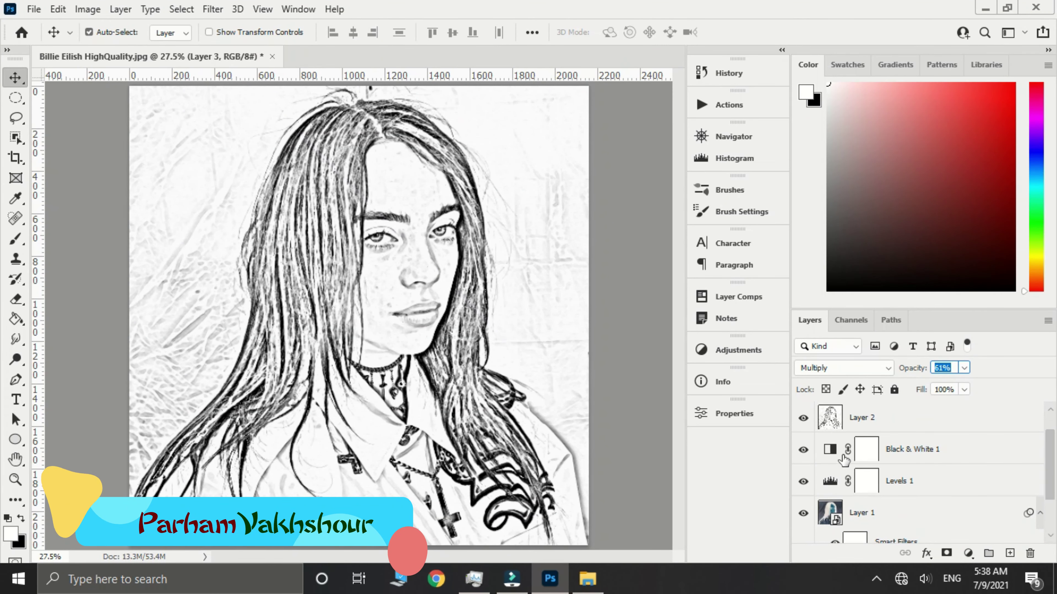
double_click(831, 450)
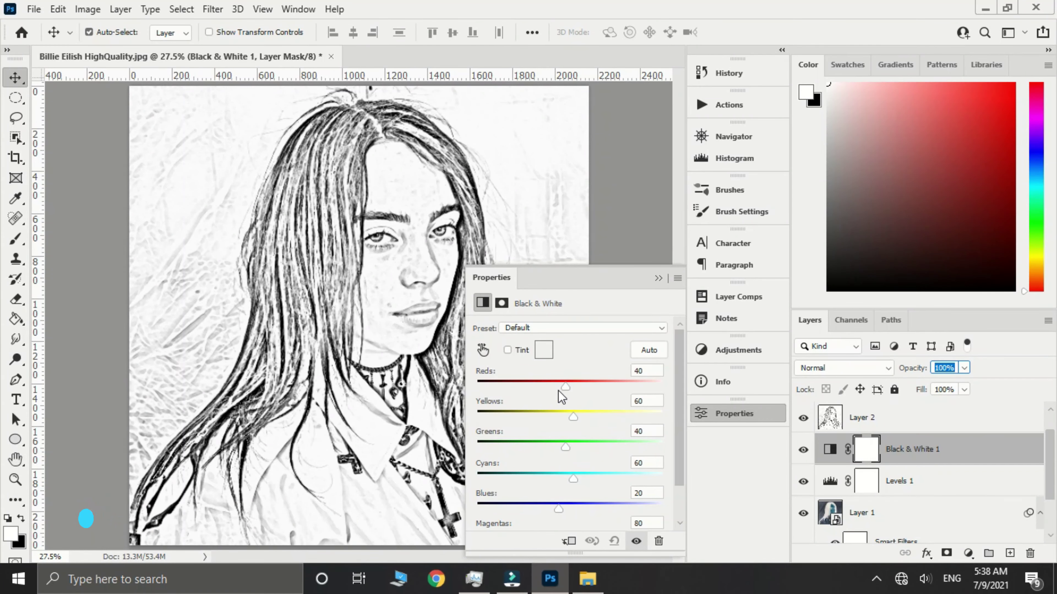
drag(550, 386, 498, 383)
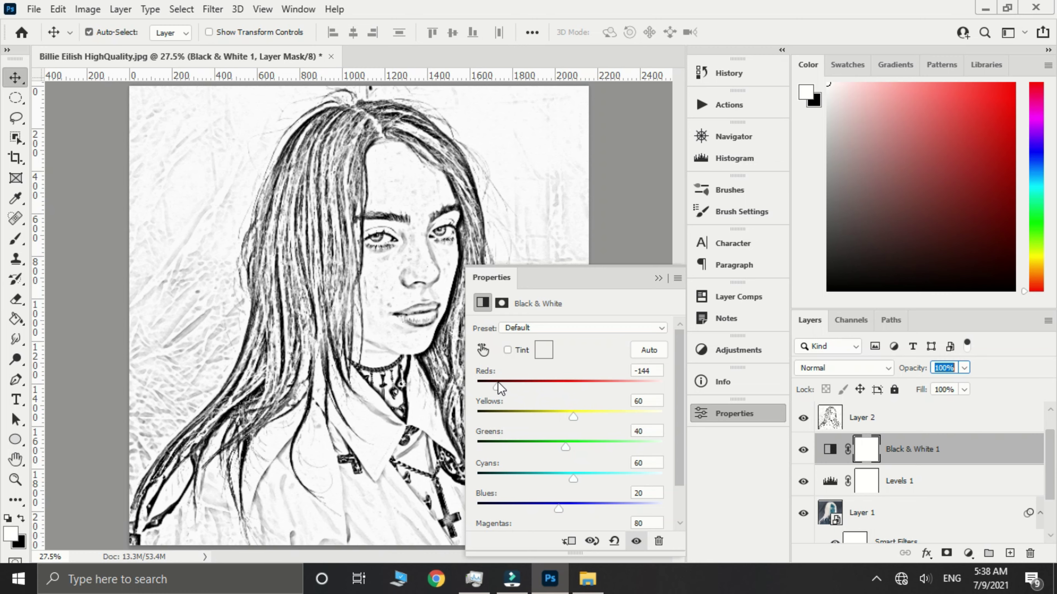
click(659, 278)
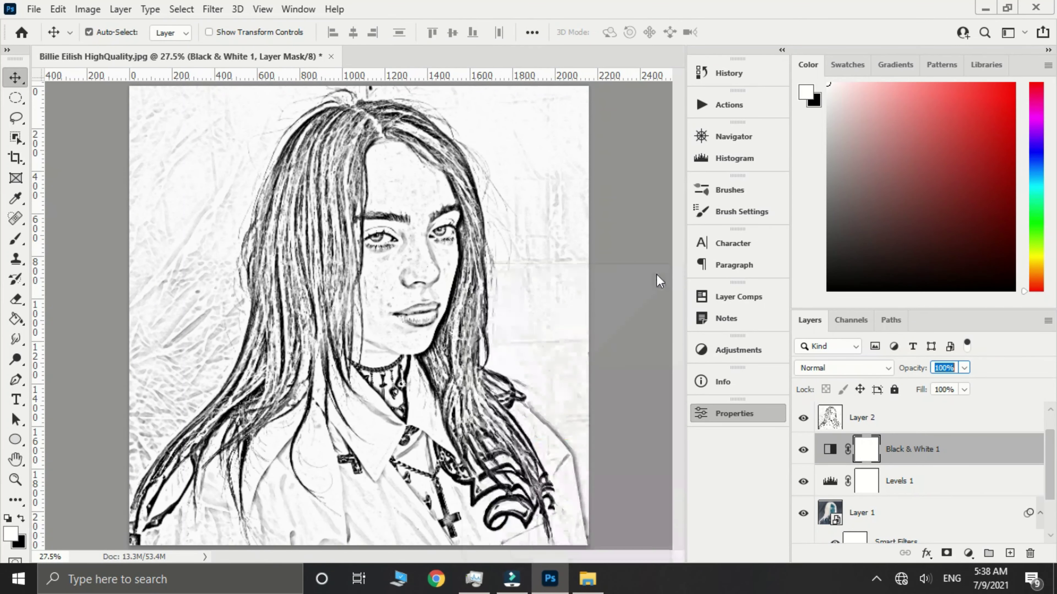
Retune Black & White 1 to Yellows 44, Greens 21, Cyans 0, Blues 83, Magentas -77
double_click(828, 451)
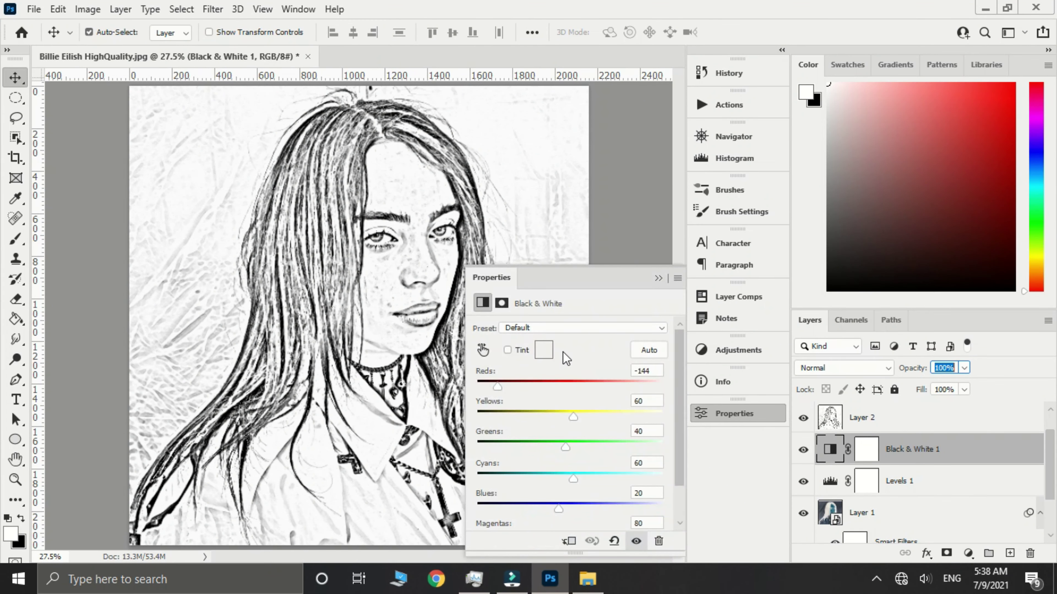
mouse_move(573, 415)
mouse_down()
mouse_move(627, 414)
mouse_move(566, 415)
mouse_move(651, 448)
mouse_move(505, 448)
mouse_move(632, 434)
mouse_move(501, 434)
mouse_move(551, 436)
mouse_move(636, 466)
mouse_move(501, 467)
mouse_move(617, 464)
mouse_move(575, 465)
mouse_move(677, 498)
mouse_move(516, 498)
mouse_move(554, 502)
mouse_move(529, 500)
mouse_up()
scroll(582, 446, down, 2)
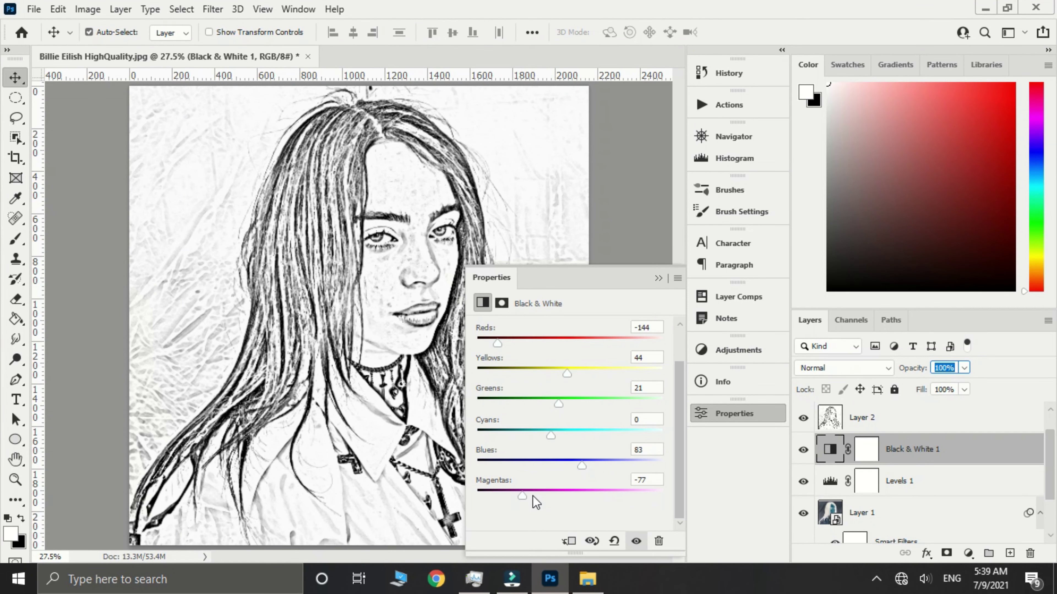
click(658, 278)
Preview Layer 1's Gaussian Blur at radii of 15, 20 and 25 pixels
scroll(901, 537, down, 2)
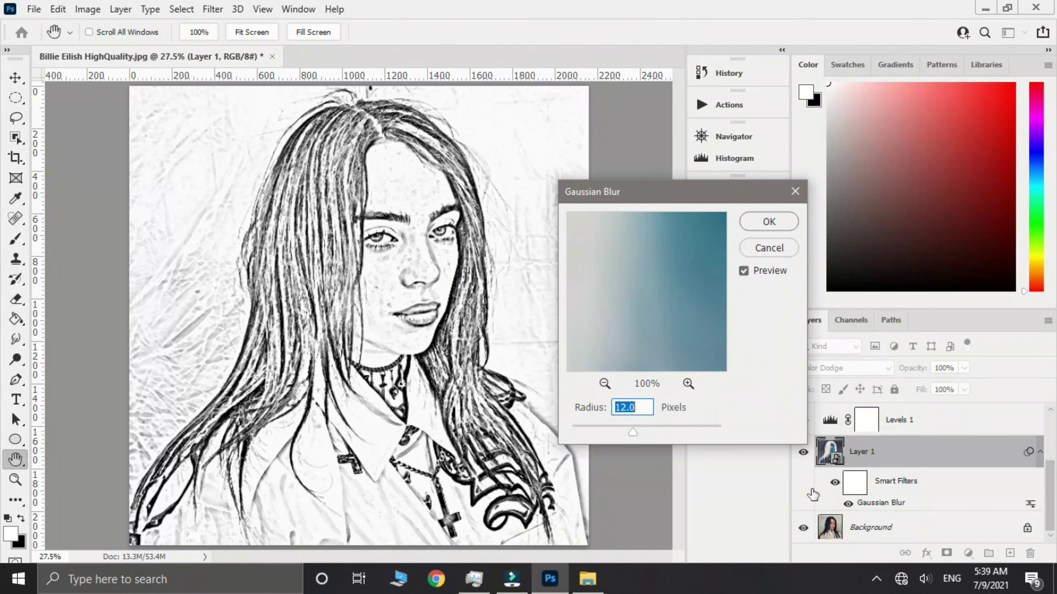
text(1)
text(5)
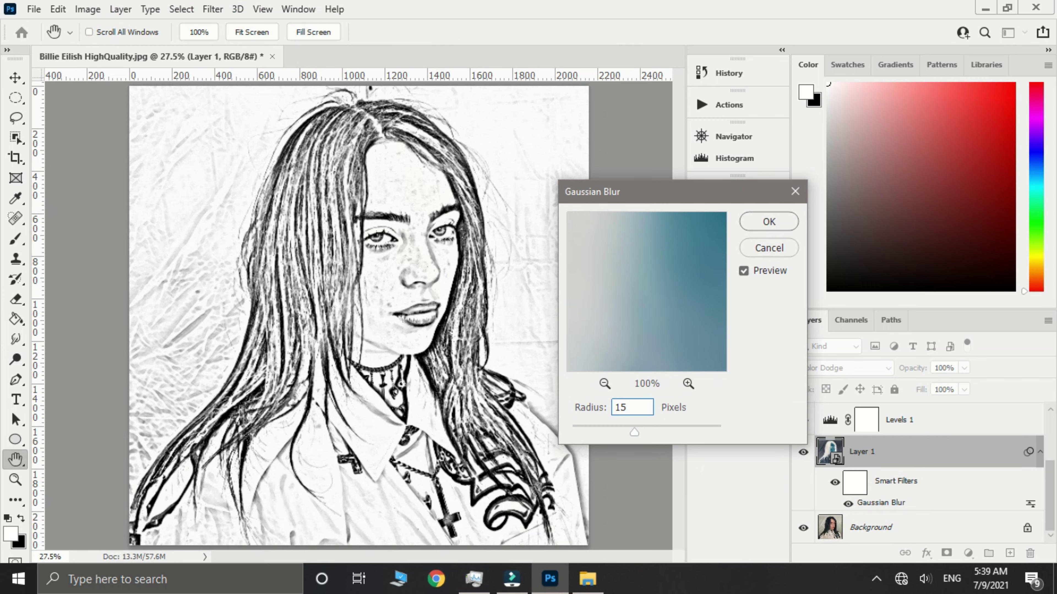
click(654, 413)
text(20)
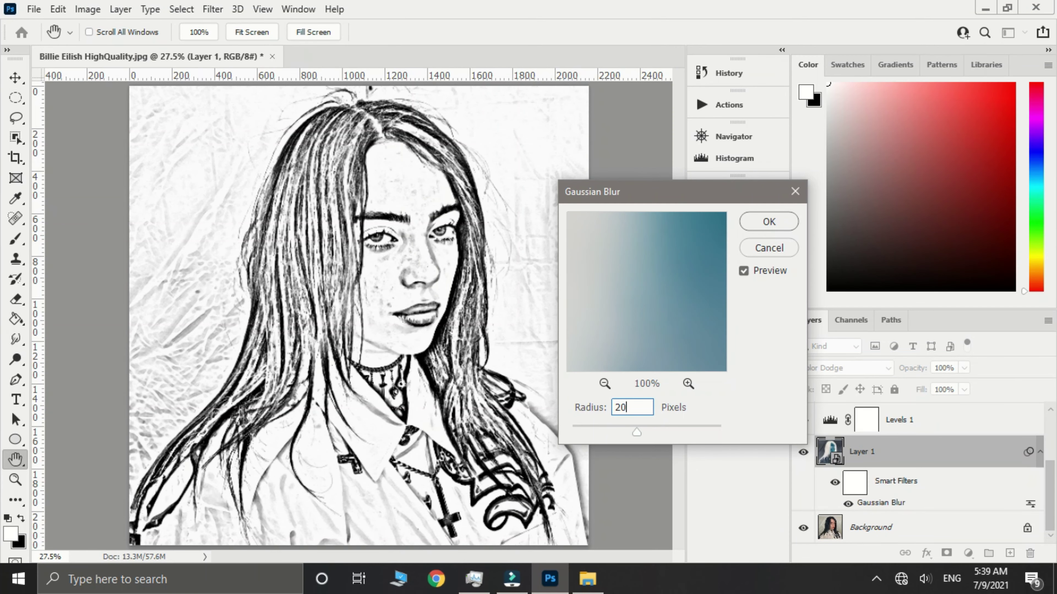
click(653, 413)
text(25)
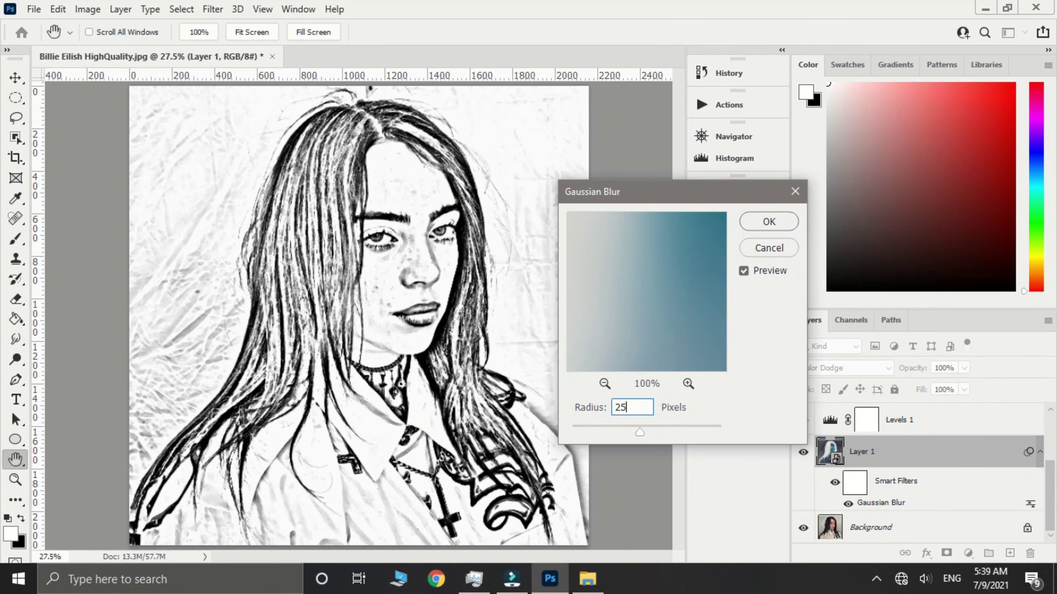
click(653, 413)
Compare radii of 20, 22 and 18 pixels, then apply a 19-pixel Gaussian Blur
text(20)
click(647, 414)
text(22)
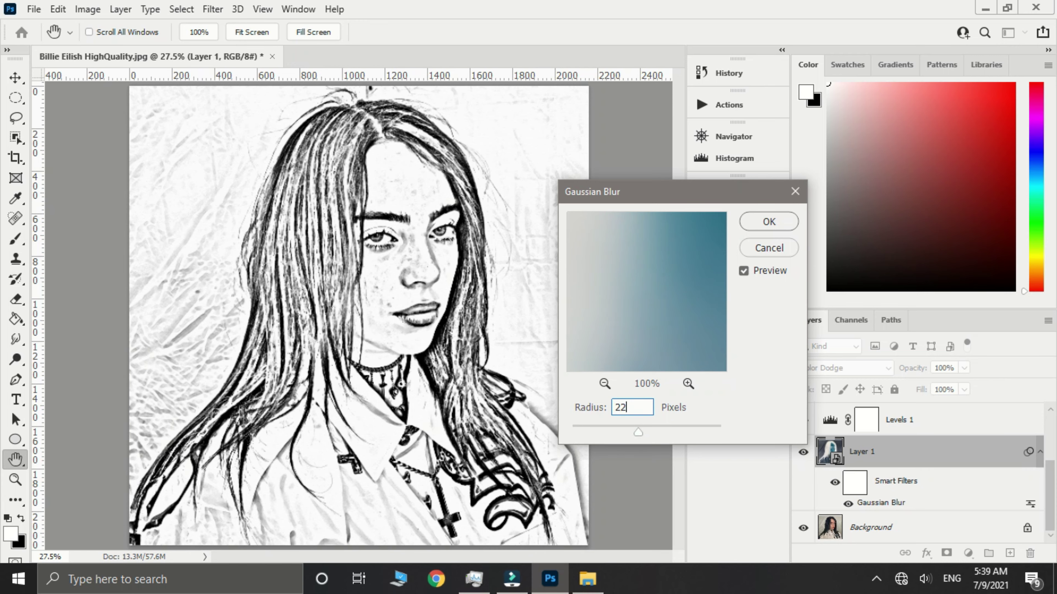
click(646, 414)
text(18)
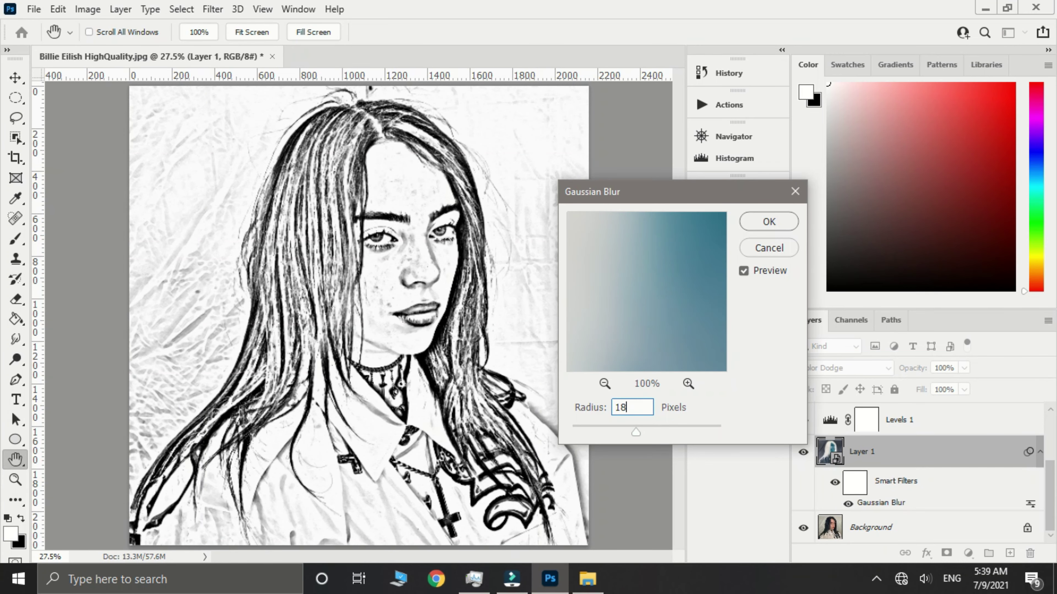
click(647, 414)
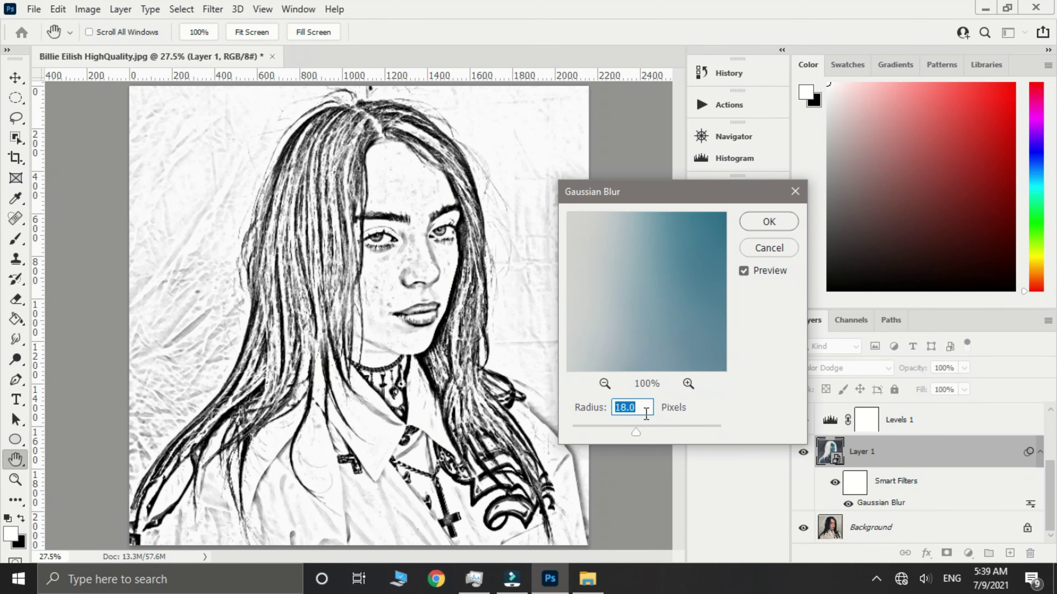
text(19)
click(762, 228)
scroll(836, 462, up, 1)
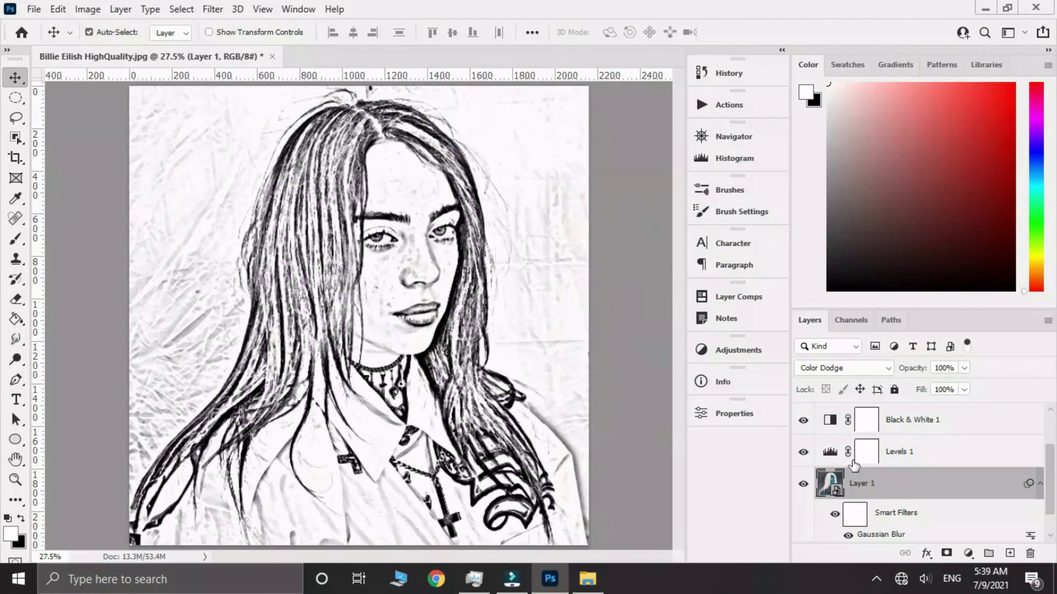
Raise the Levels 1 black input to 144 to darken the sketch lines
double_click(830, 451)
drag(498, 441, 622, 440)
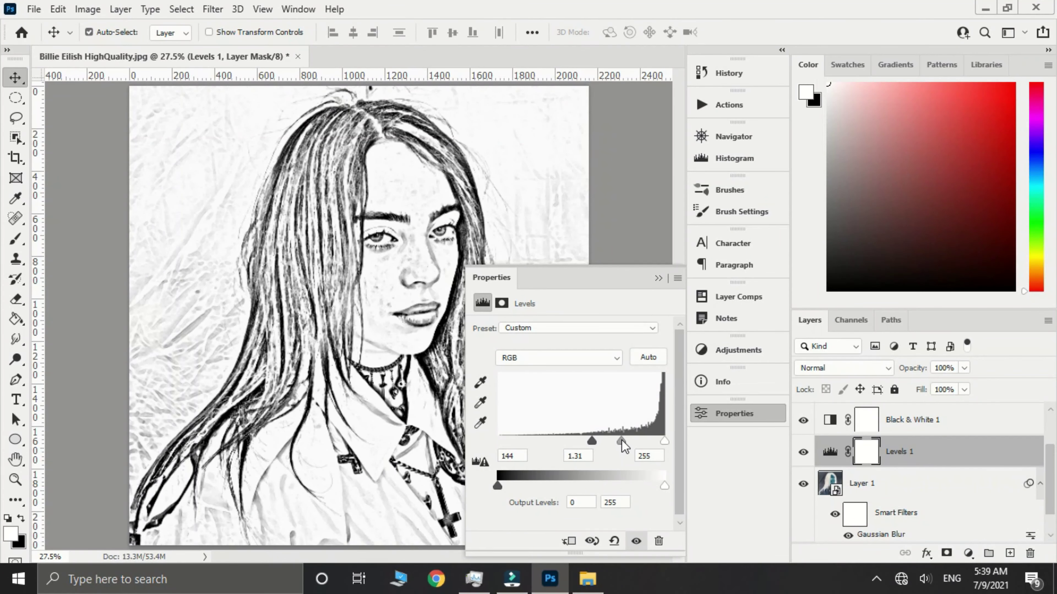
click(658, 279)
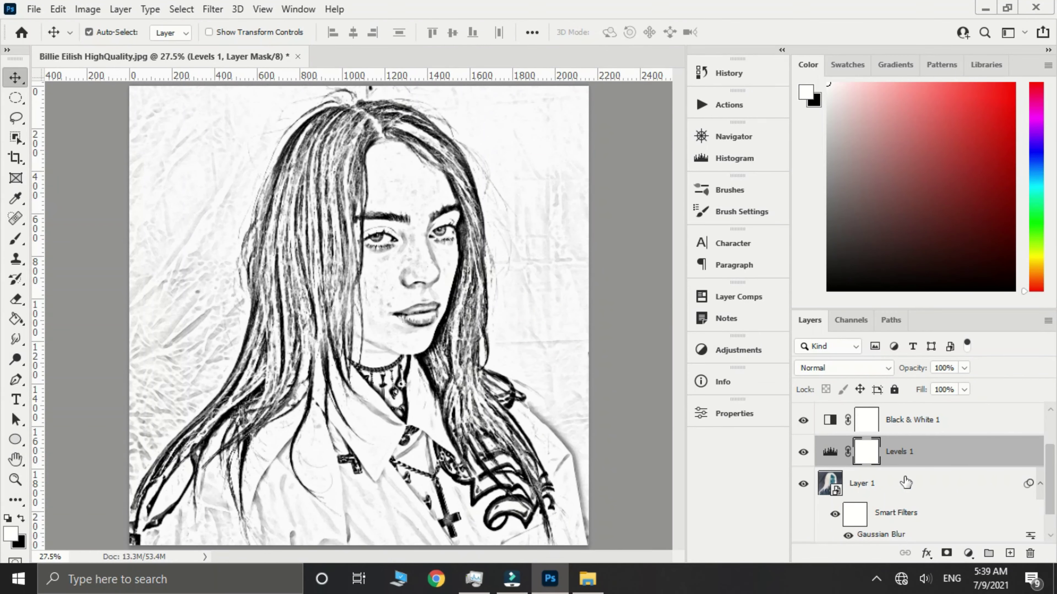
Select all the sketch layers from Layer 3 down through the stack
scroll(901, 483, down, 1)
scroll(901, 497, up, 3)
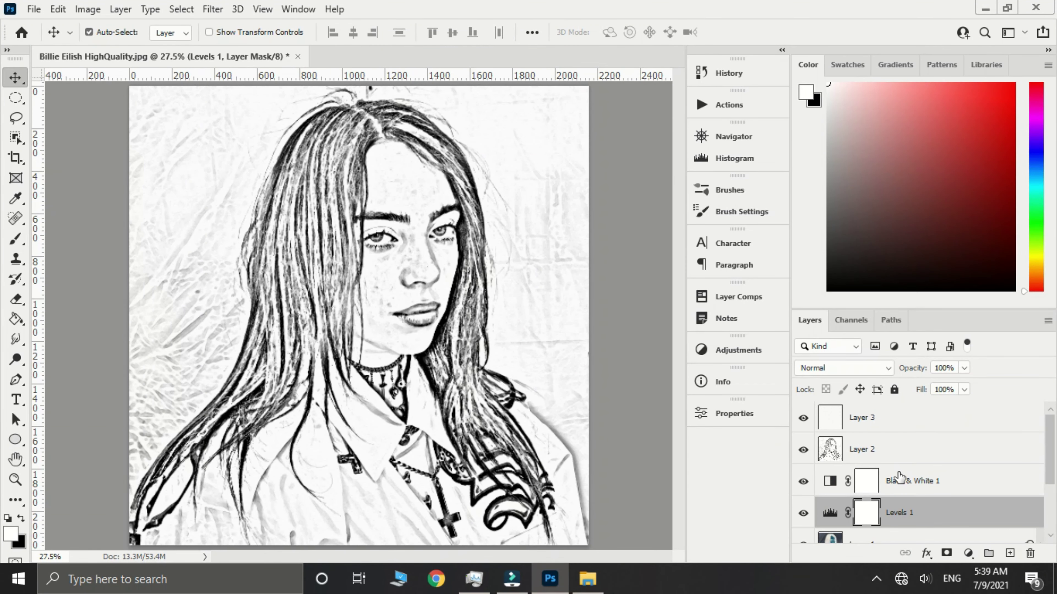
click(903, 423)
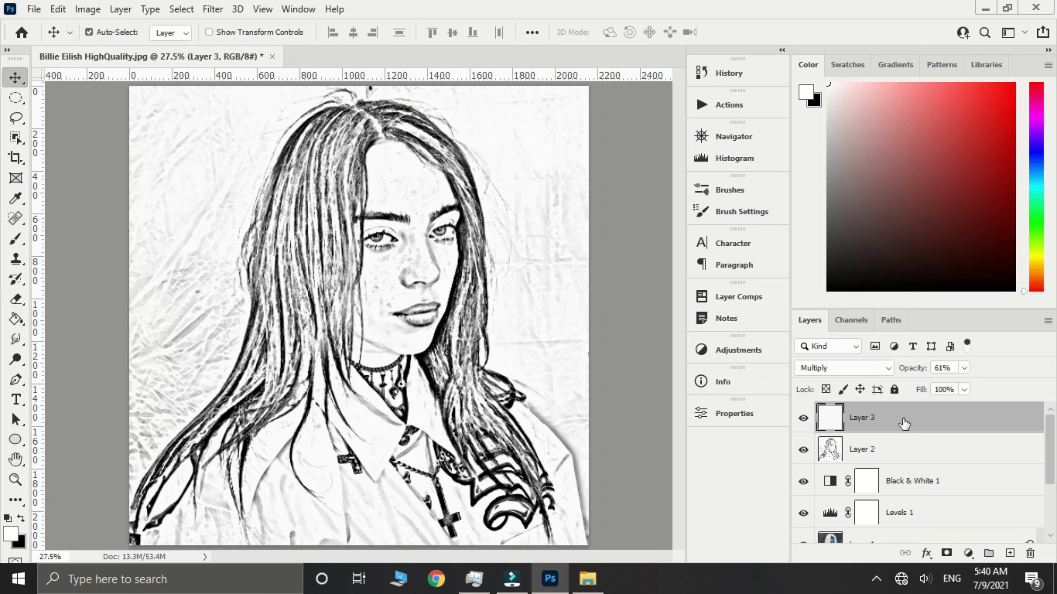
scroll(903, 423, down, 3)
shift+click(913, 501)
Group the sketch layers into Group 1, then hide and reshow it to compare with the original photo
mouse_move(915, 506)
mouse_down()
mouse_move(953, 552)
mouse_move(989, 553)
mouse_up()
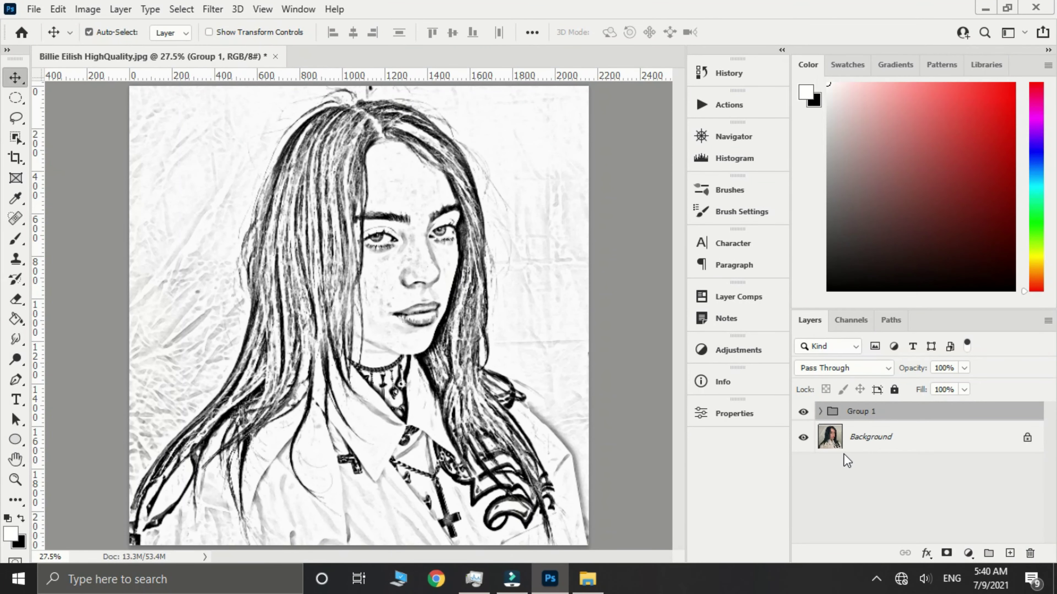
click(803, 412)
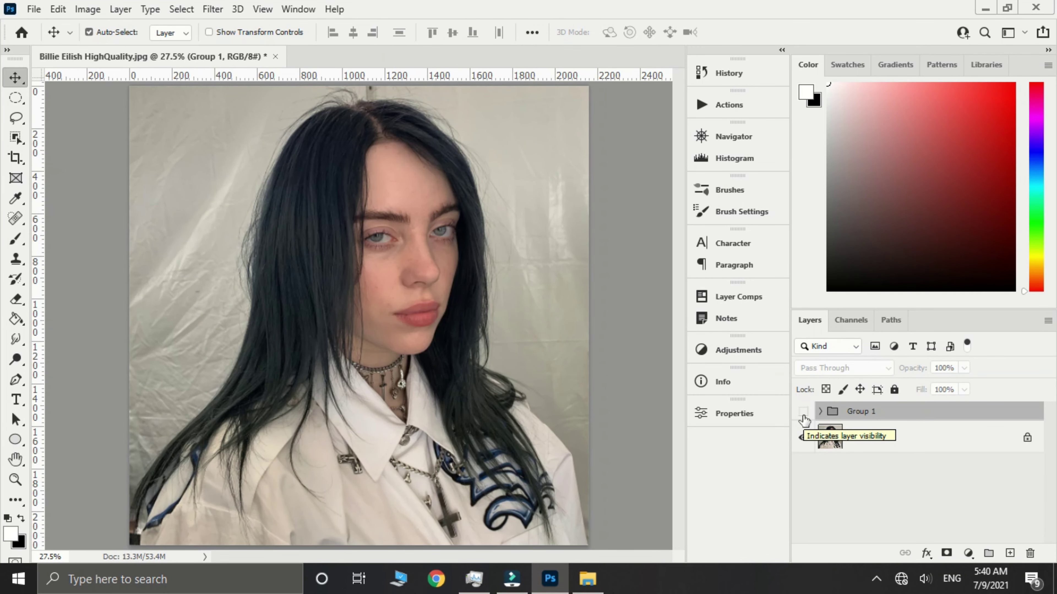
click(803, 414)
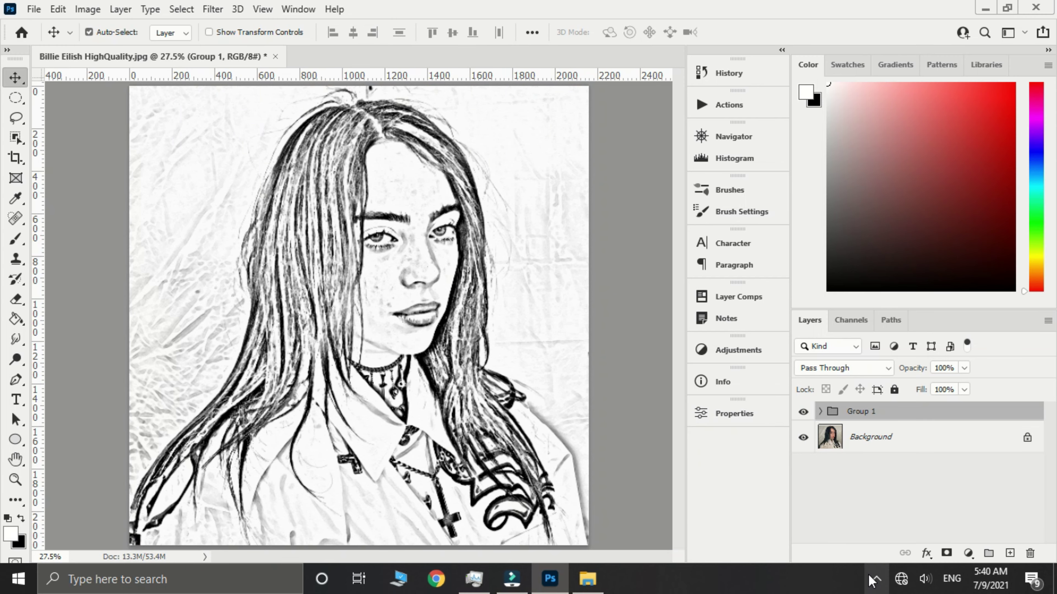
click(876, 579)
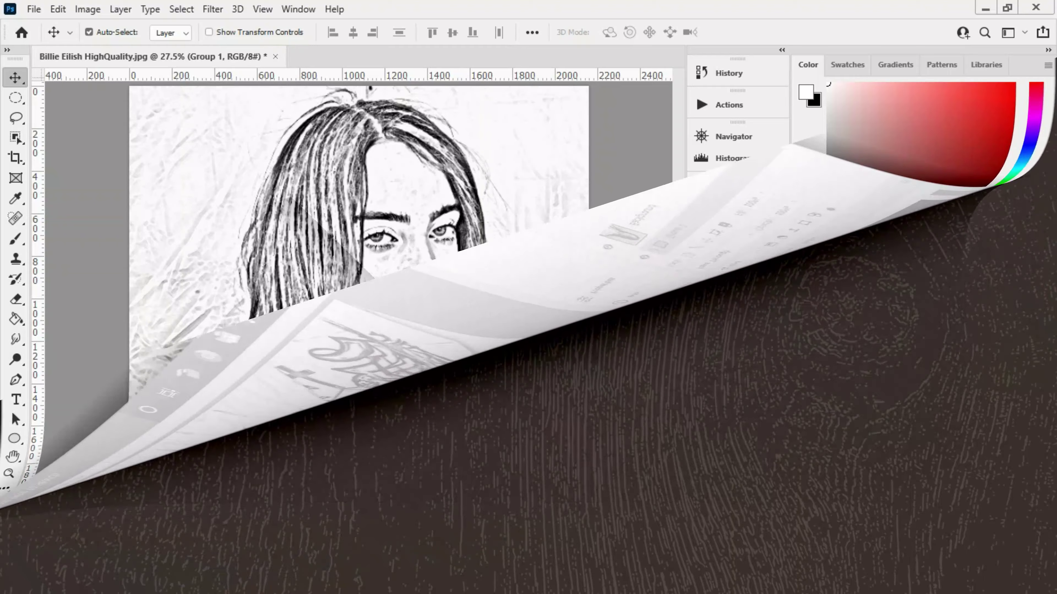